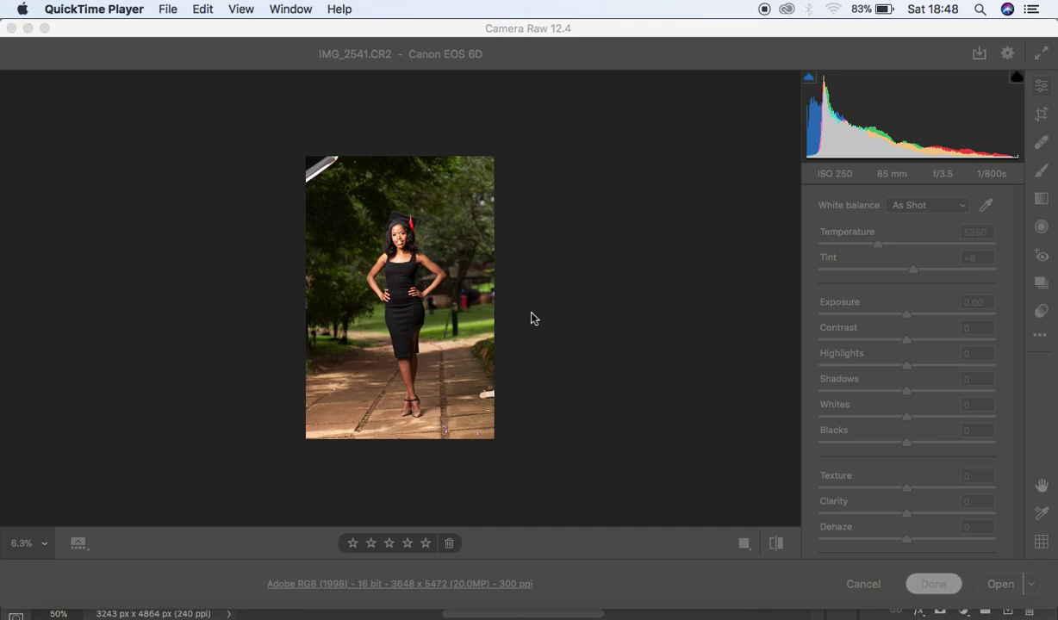
Step: Set the raw photo's profile to Adobe Landscape
{"action": "left_click", "coordinate": [542, 36]}
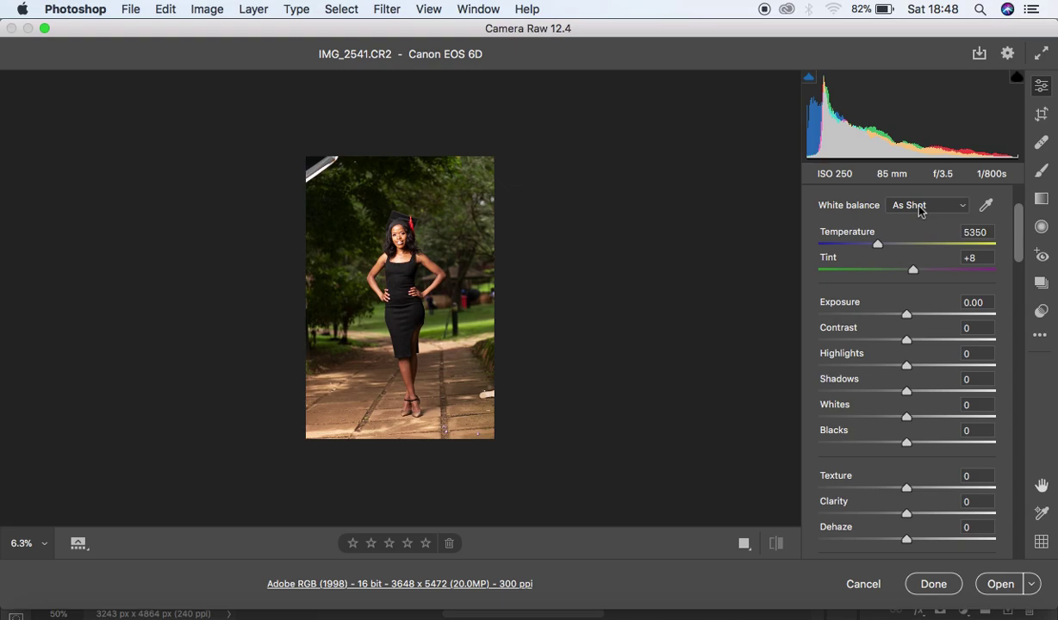
{"action": "left_click_drag", "start_coordinate": [1017, 250], "coordinate": [1020, 205]}
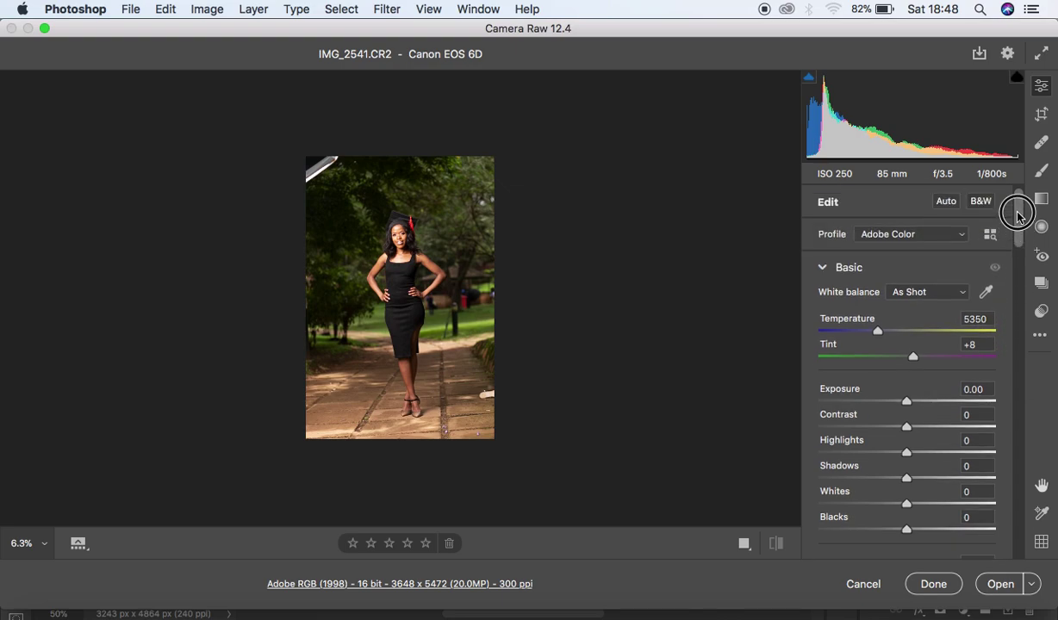
{"action": "left_click", "coordinate": [905, 240]}
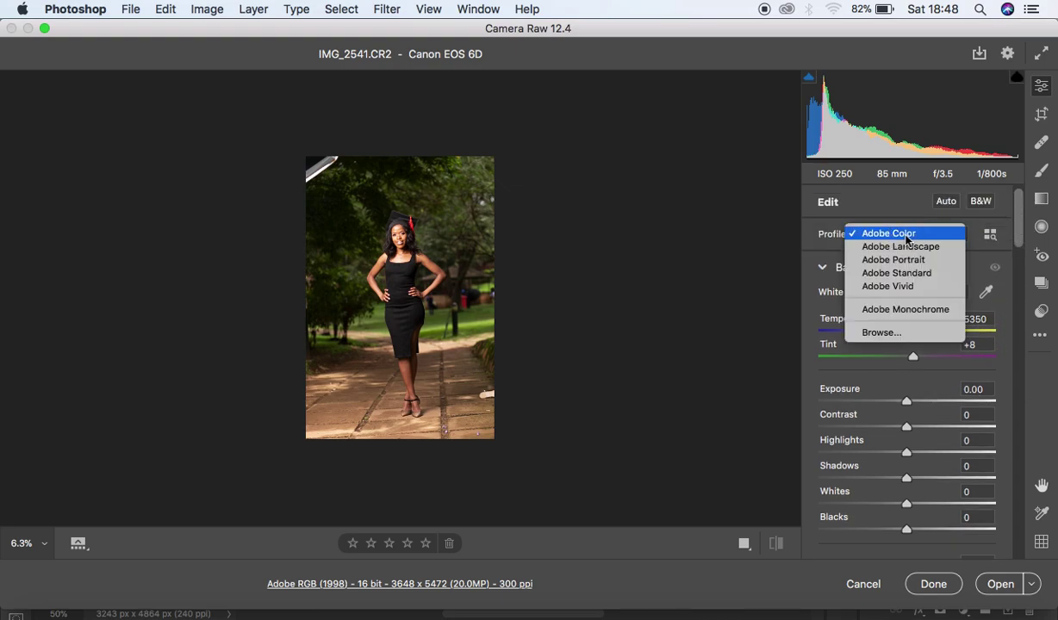
{"action": "left_click", "coordinate": [822, 239]}
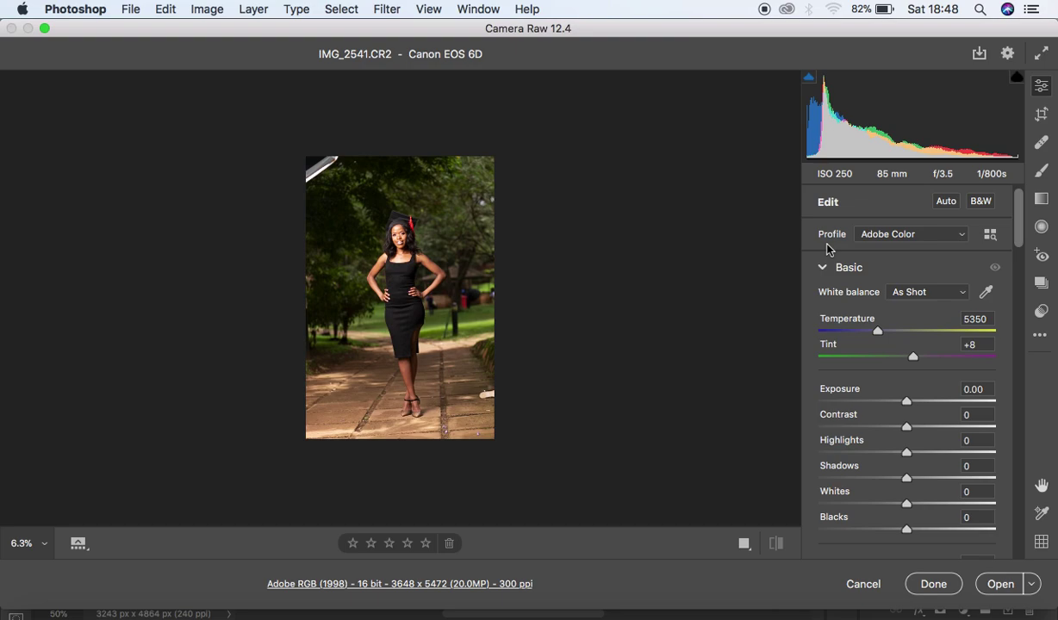
{"action": "left_click", "coordinate": [877, 240]}
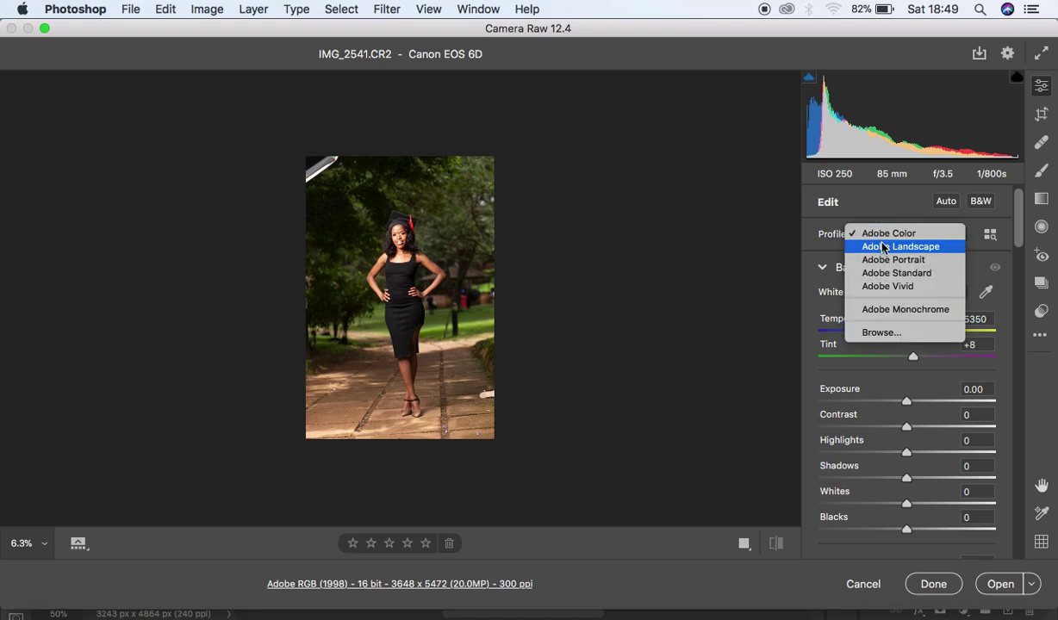
{"action": "left_click", "coordinate": [883, 247]}
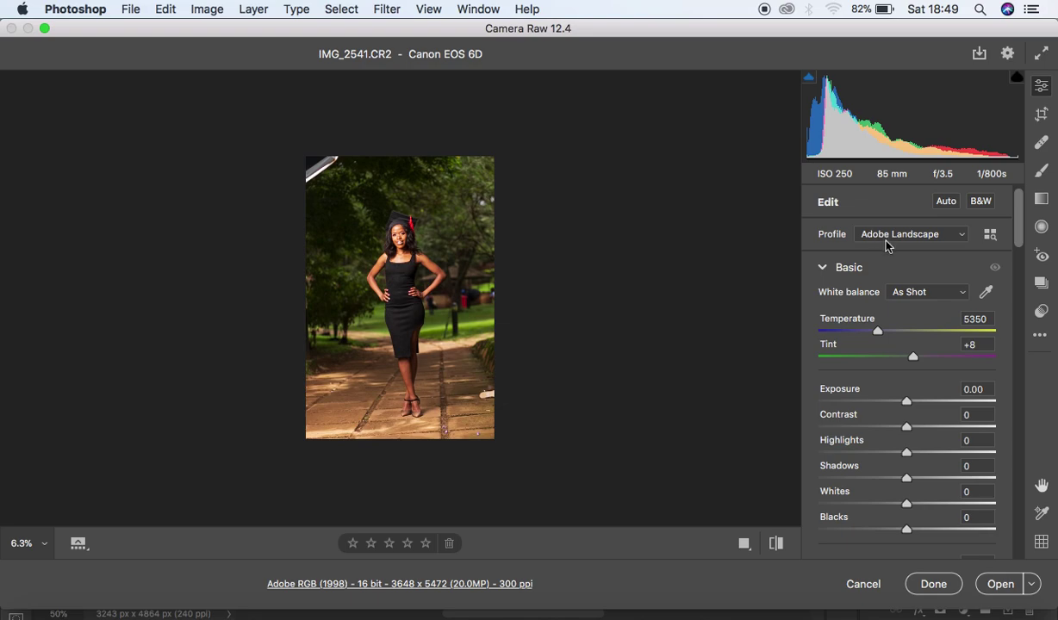
Step: Adjust the photo's tonal range: Highlights to -81, Whites to -45, Blacks to -6 and Shadows to +18
{"action": "key", "text": "super+equal"}
{"action": "key", "text": "super+equal"}
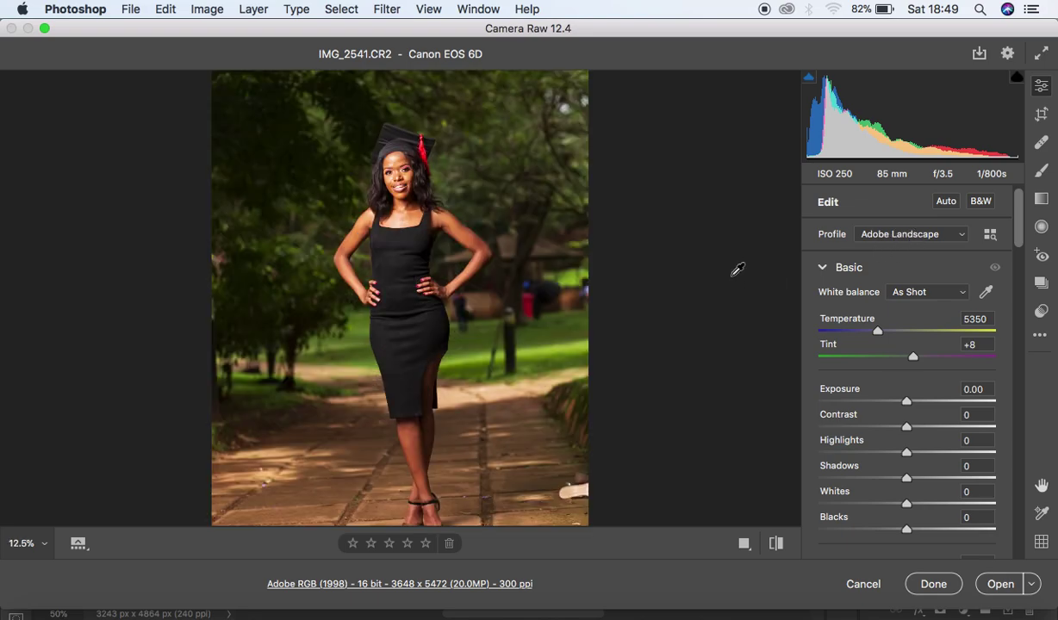
{"action": "key", "text": "super+minus"}
{"action": "key", "text": "super+minus"}
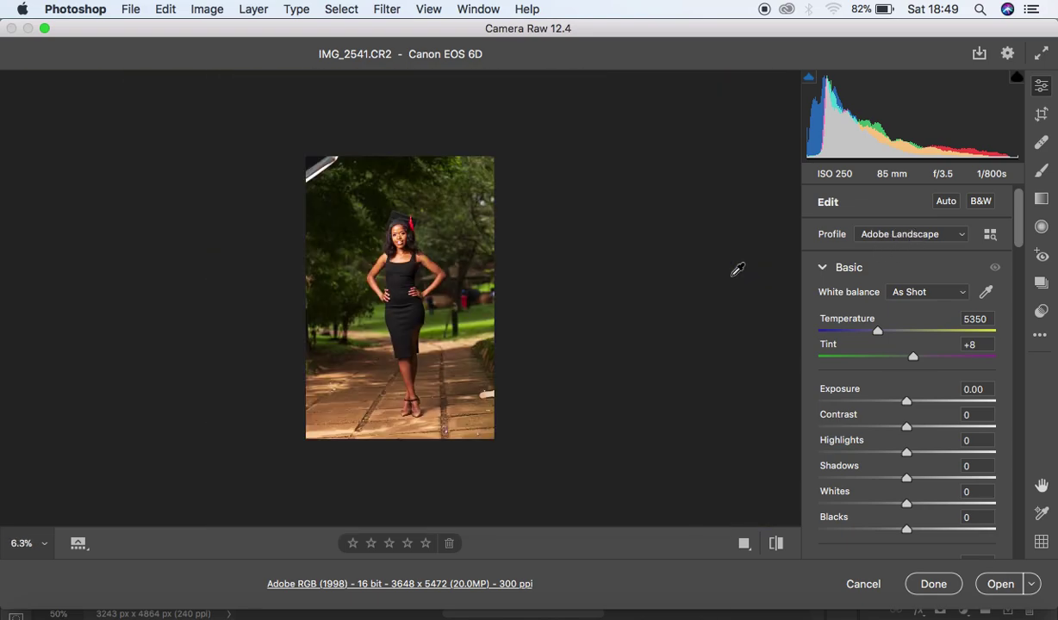
{"action": "key", "text": "super+equal"}
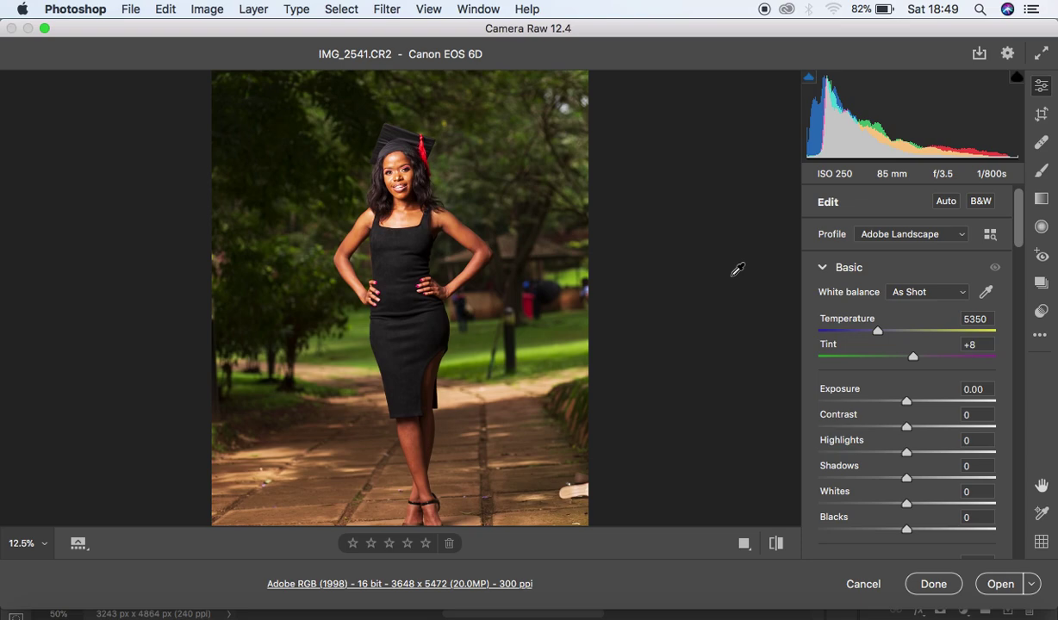
{"action": "key", "text": "super+minus"}
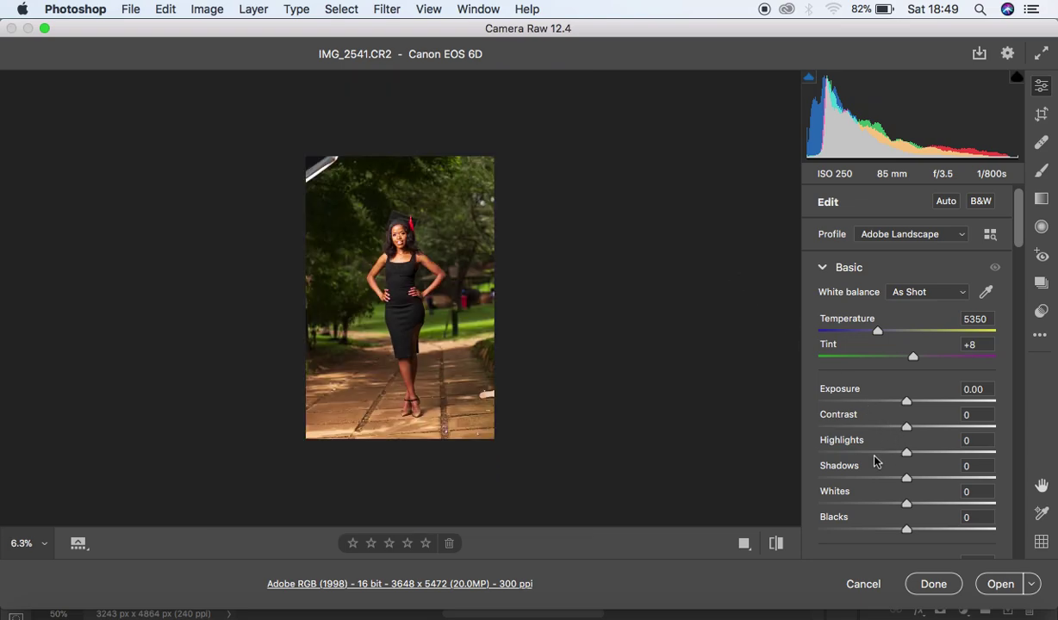
{"action": "left_click_drag", "start_coordinate": [873, 458], "coordinate": [834, 442]}
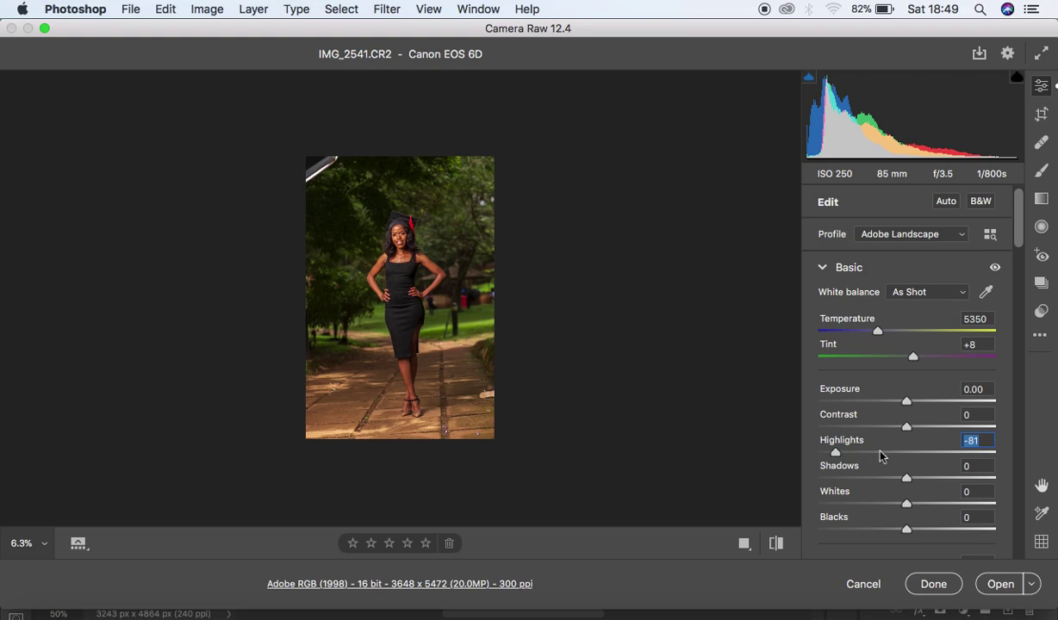
{"action": "left_click_drag", "start_coordinate": [888, 505], "coordinate": [902, 531]}
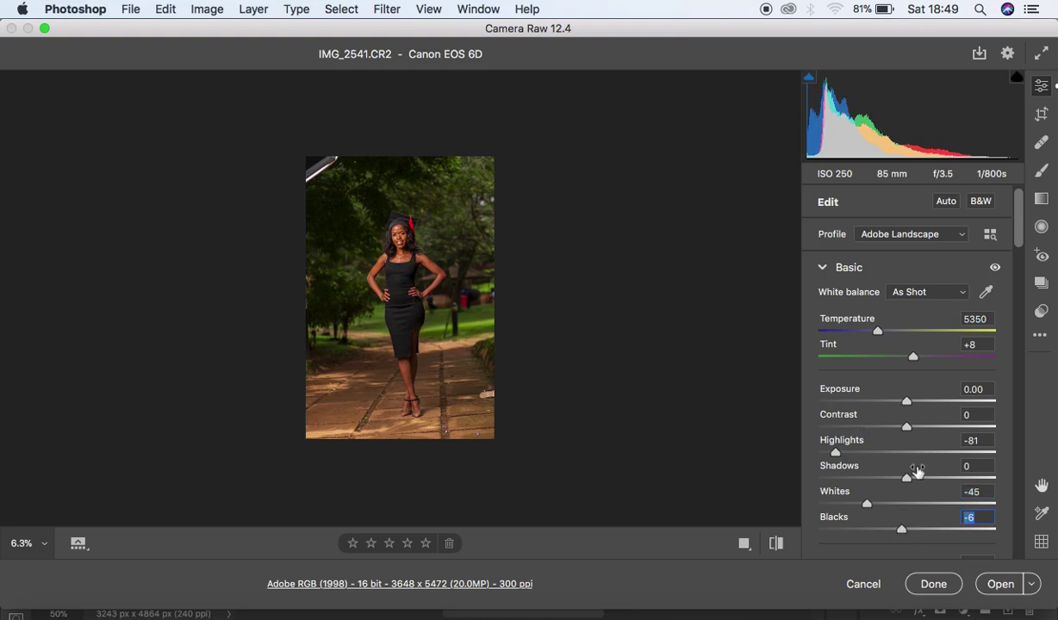
{"action": "mouse_move", "coordinate": [908, 479]}
{"action": "left_mouse_down"}
{"action": "mouse_move", "coordinate": [943, 482]}
{"action": "mouse_move", "coordinate": [928, 483]}
{"action": "left_mouse_up"}
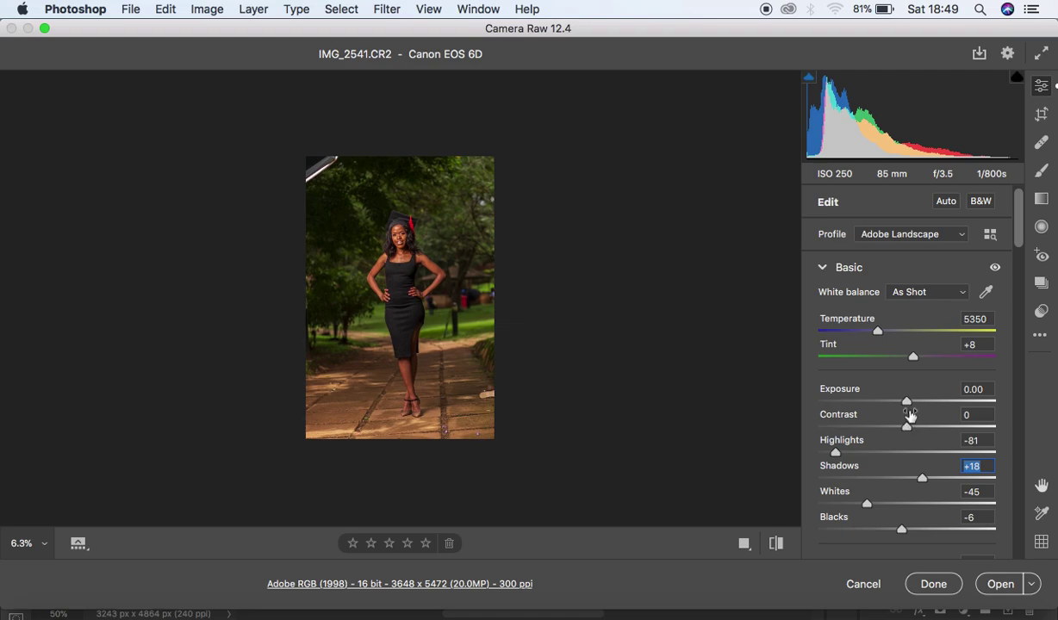
Step: Raise the photo's Exposure to +0.50 and set the white balance Tint to 0
{"action": "left_click_drag", "start_coordinate": [909, 403], "coordinate": [918, 401]}
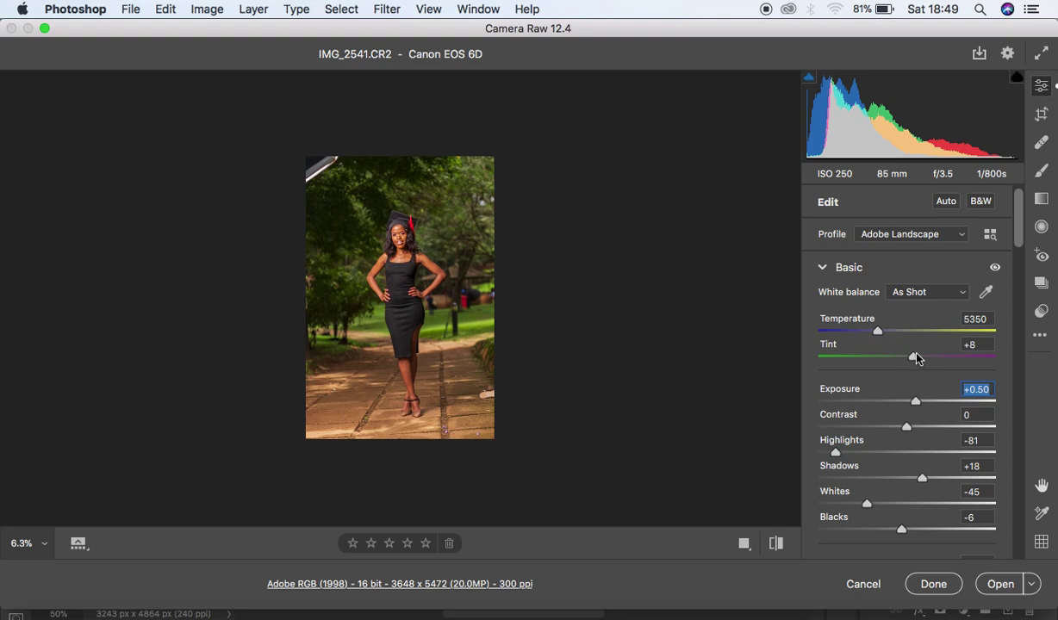
{"action": "left_click_drag", "start_coordinate": [913, 357], "coordinate": [907, 357]}
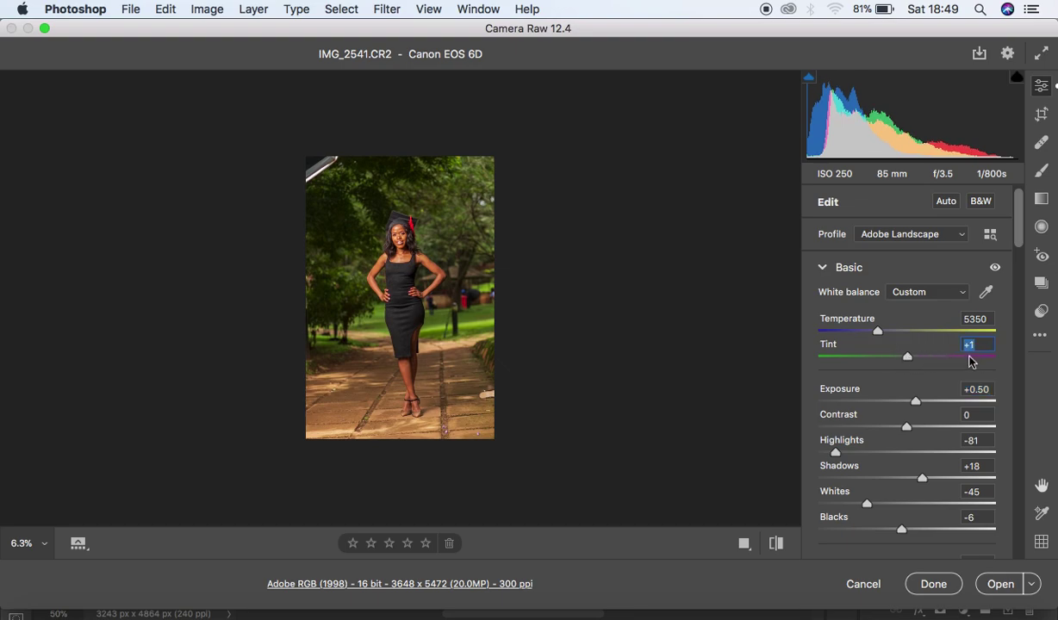
{"action": "left_click_drag", "start_coordinate": [910, 360], "coordinate": [908, 360]}
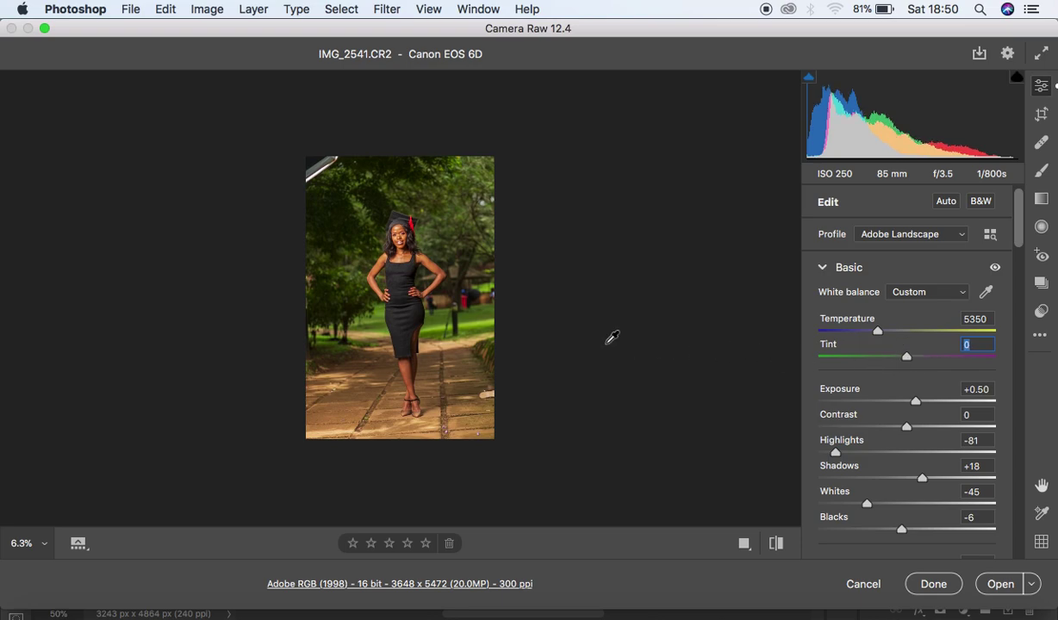
Step: Set Clarity to +5, Vibrance to -4 and Saturation to -3 for the whole photo
{"action": "key", "text": "super+equal"}
{"action": "key", "text": "super+equal"}
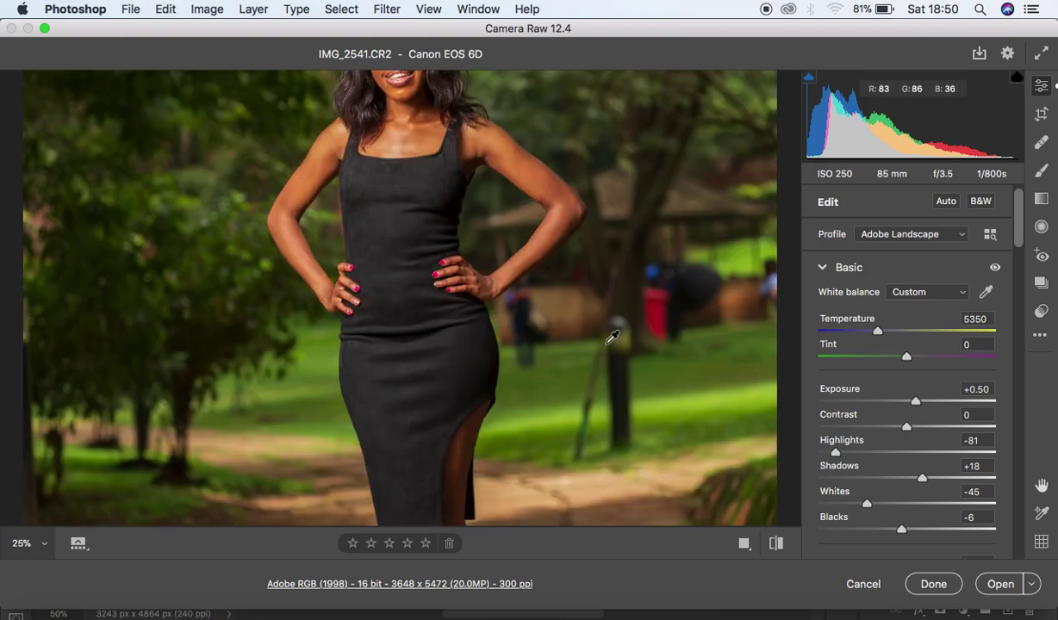
{"action": "key", "text": "super+minus"}
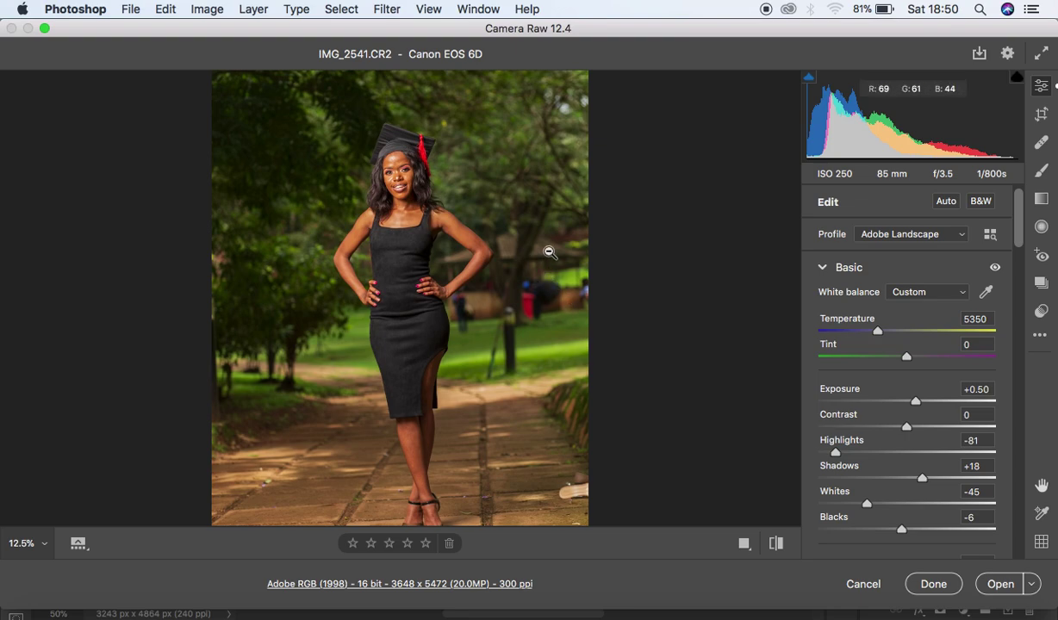
{"action": "scroll", "coordinate": [931, 474], "scroll_direction": "down", "scroll_amount": 5}
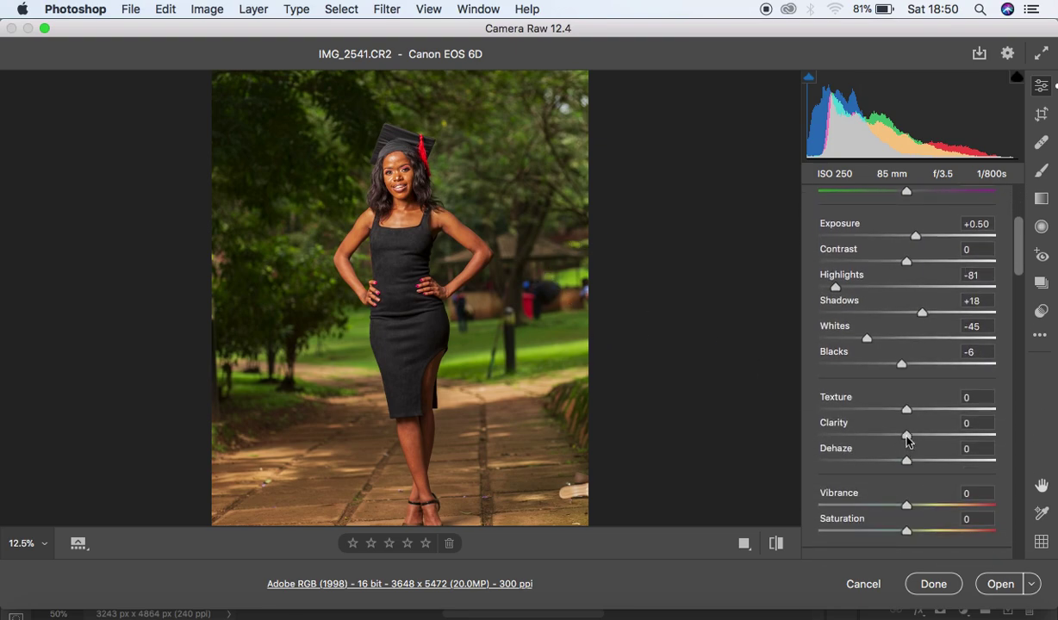
{"action": "left_click_drag", "start_coordinate": [906, 440], "coordinate": [911, 439]}
{"action": "left_click", "coordinate": [1019, 276]}
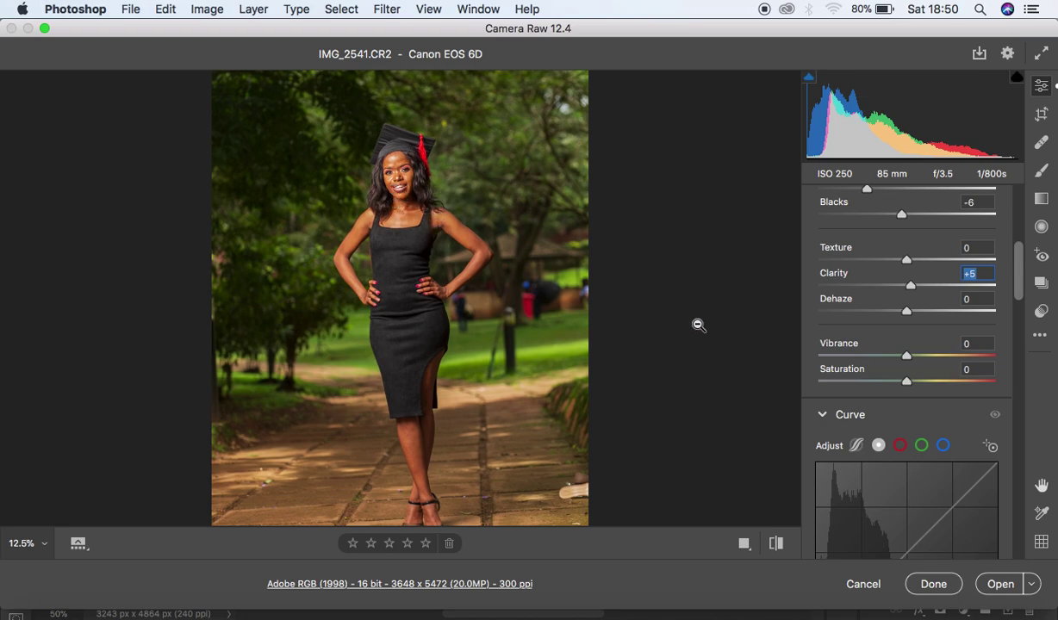
{"action": "left_click_drag", "start_coordinate": [906, 360], "coordinate": [905, 385]}
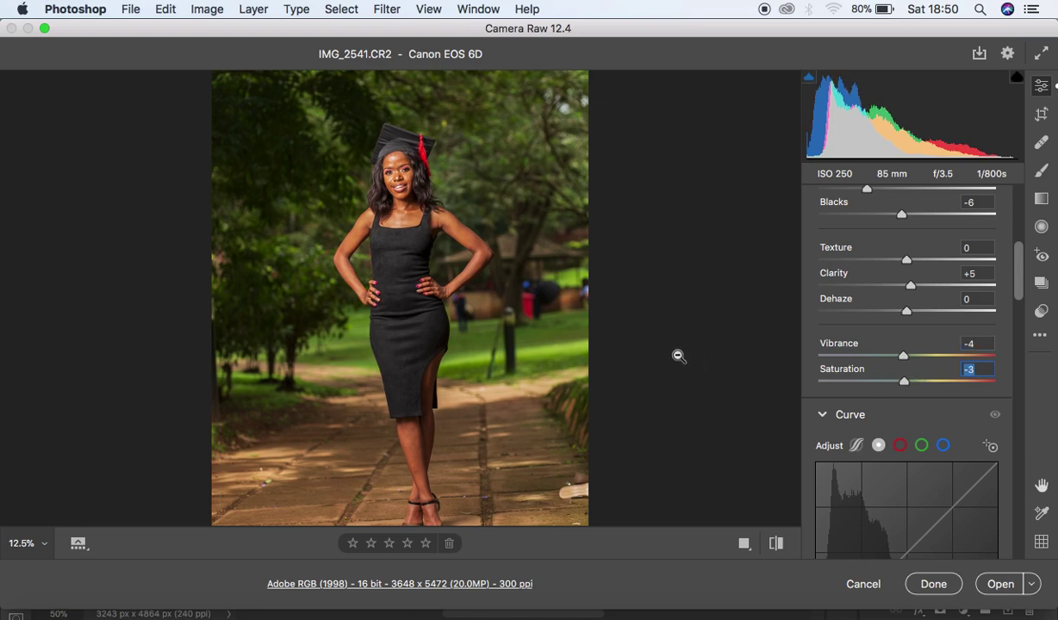
Step: Compare the photo with its original state to examine the effect of the basic tone and color adjustments
{"action": "key", "text": "super+minus"}
{"action": "key", "text": "super+0"}
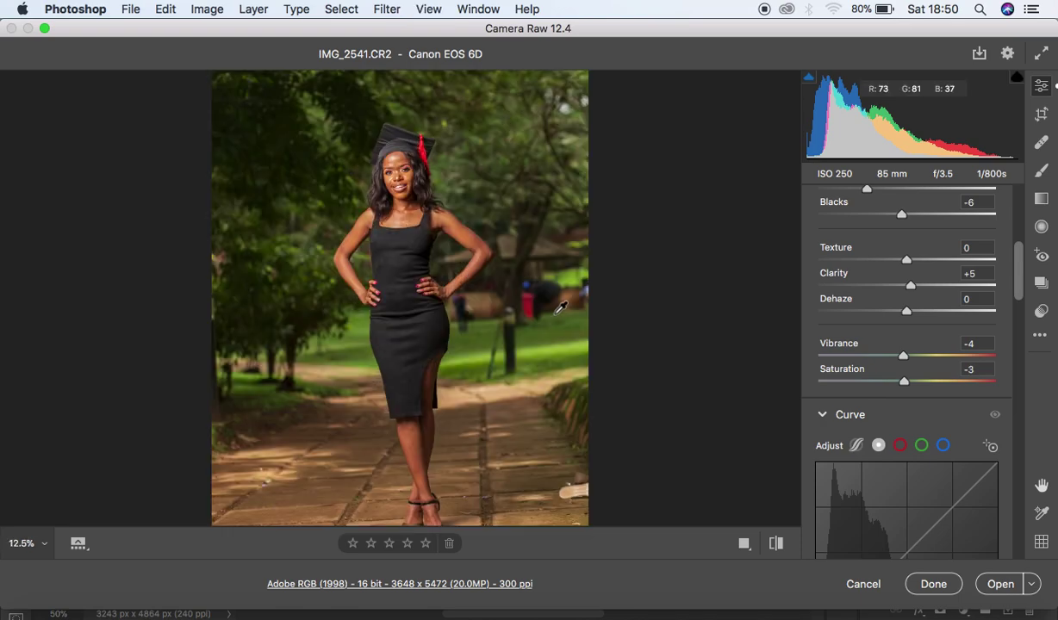
{"action": "left_click", "coordinate": [775, 546]}
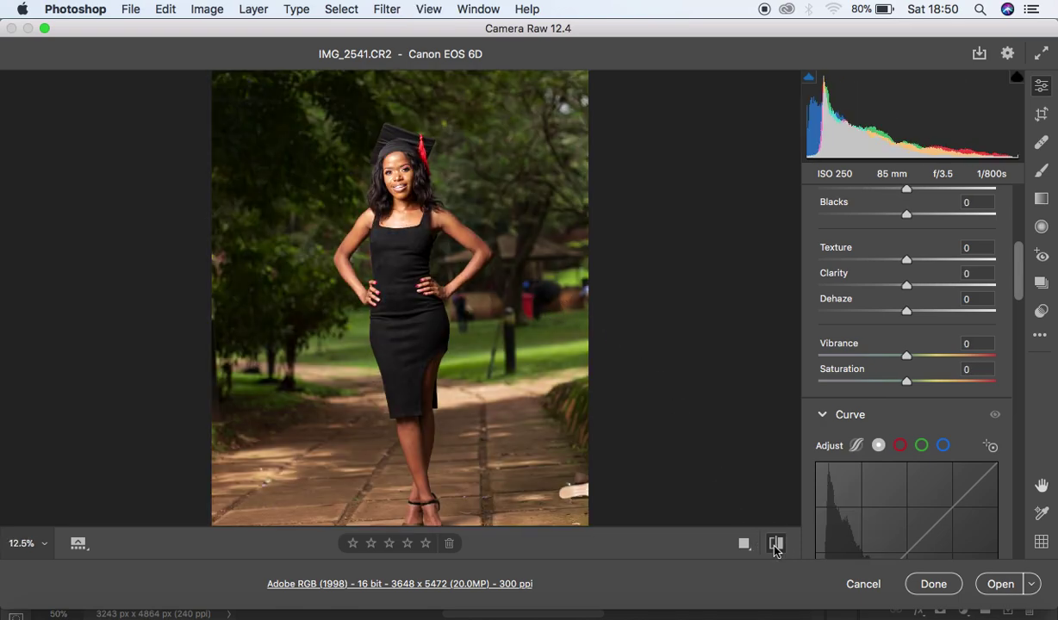
{"action": "left_click", "coordinate": [775, 546]}
{"action": "left_click", "coordinate": [775, 546]}
{"action": "left_click", "coordinate": [775, 546]}
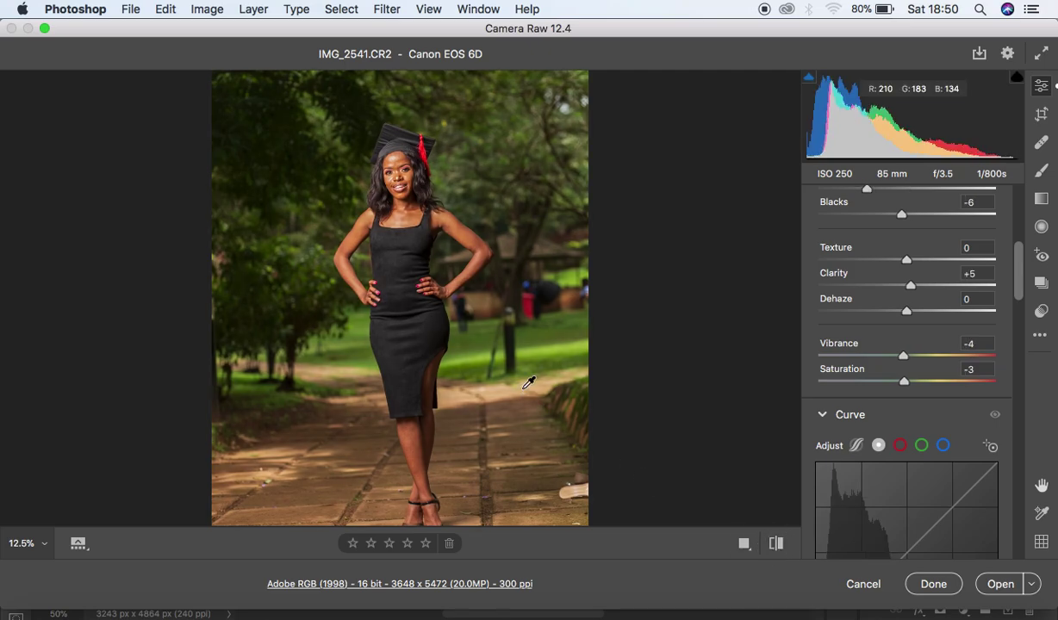
{"action": "key", "text": "super+minus"}
{"action": "key", "text": "super+equal"}
{"action": "key", "text": "super+equal"}
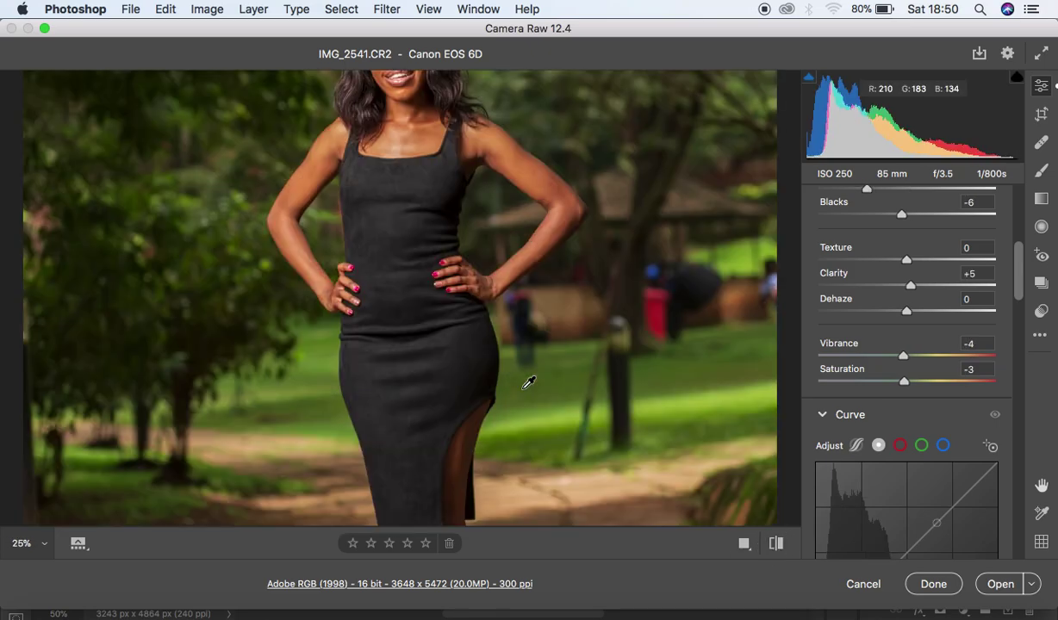
{"action": "key", "text": "super+minus"}
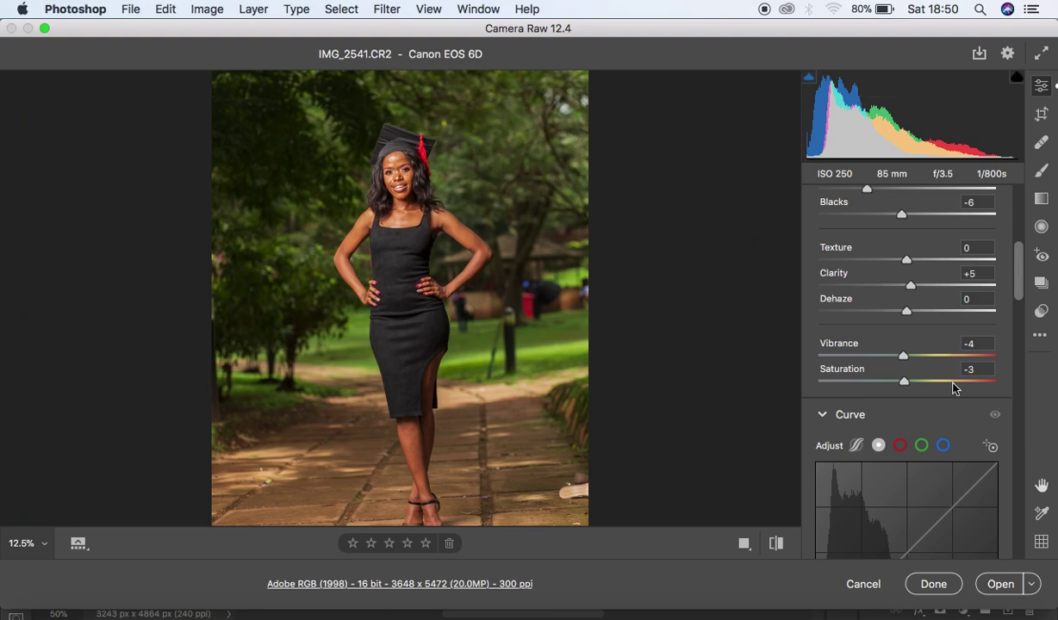
Step: Darken the greenery by setting the Greens luminance to -85 in the HSL color mixer
{"action": "scroll", "coordinate": [952, 387], "scroll_direction": "down", "scroll_amount": 10}
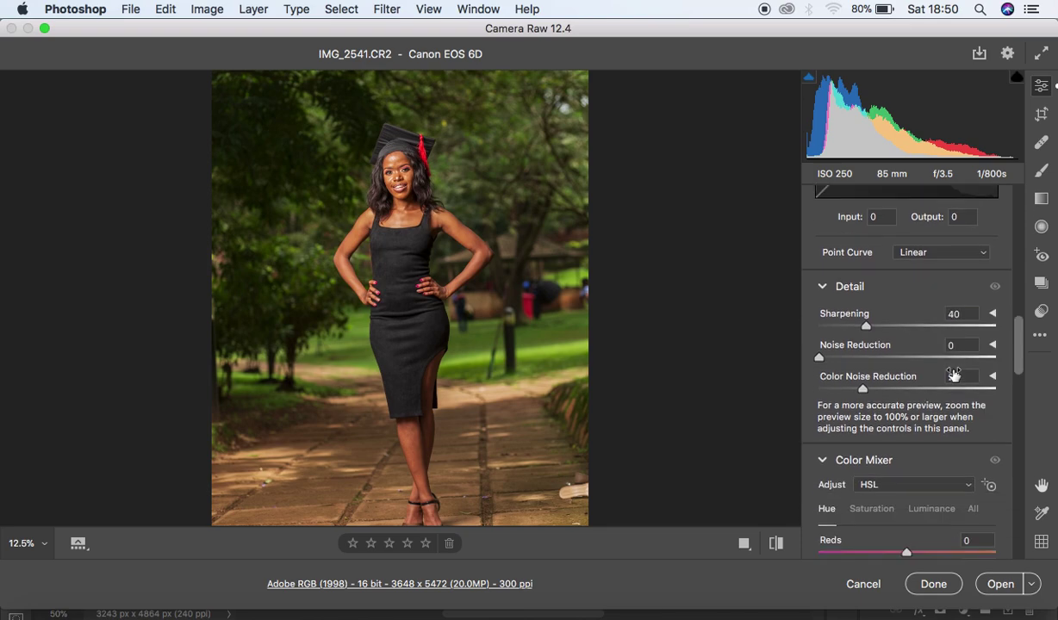
{"action": "scroll", "coordinate": [954, 373], "scroll_direction": "down", "scroll_amount": 8}
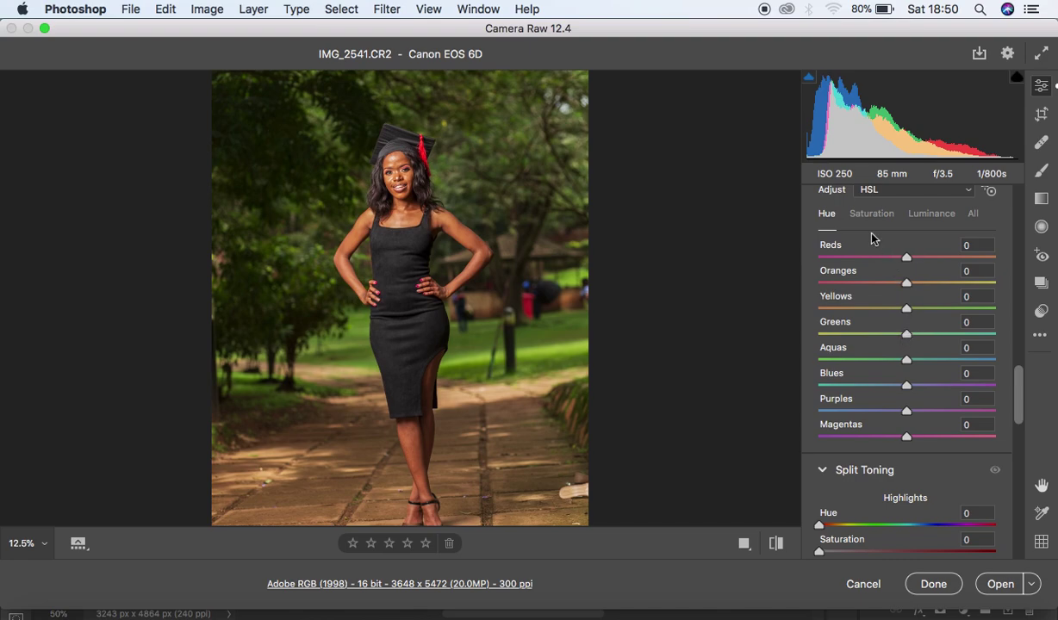
{"action": "left_click", "coordinate": [925, 219]}
{"action": "left_click_drag", "start_coordinate": [904, 335], "coordinate": [831, 336]}
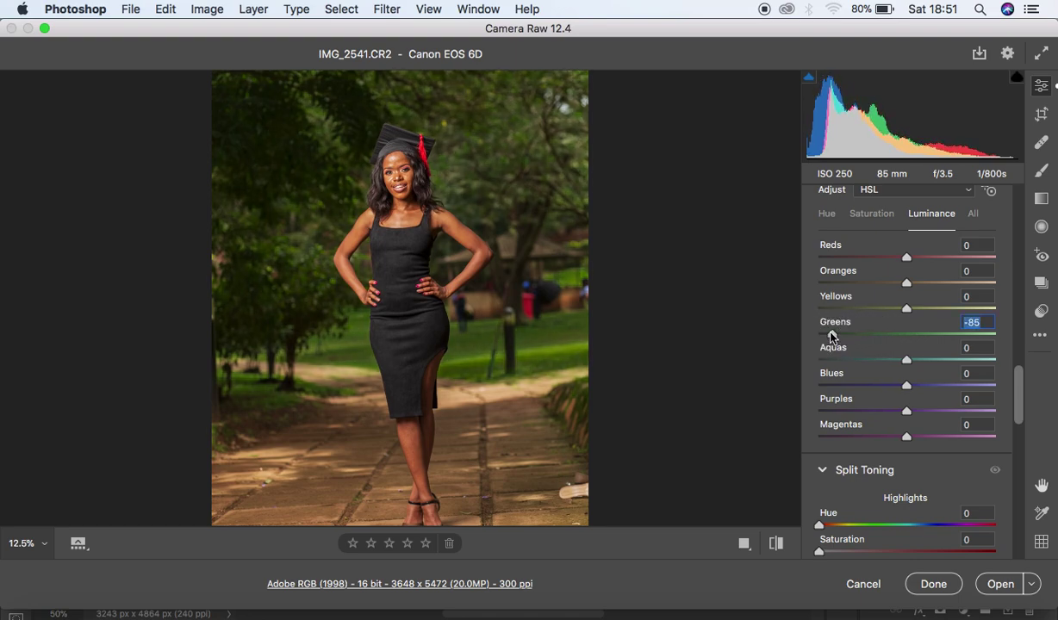
Step: Lower the Greens saturation and set the Greens hue to +28 in the HSL color mixer
{"action": "left_click", "coordinate": [871, 215]}
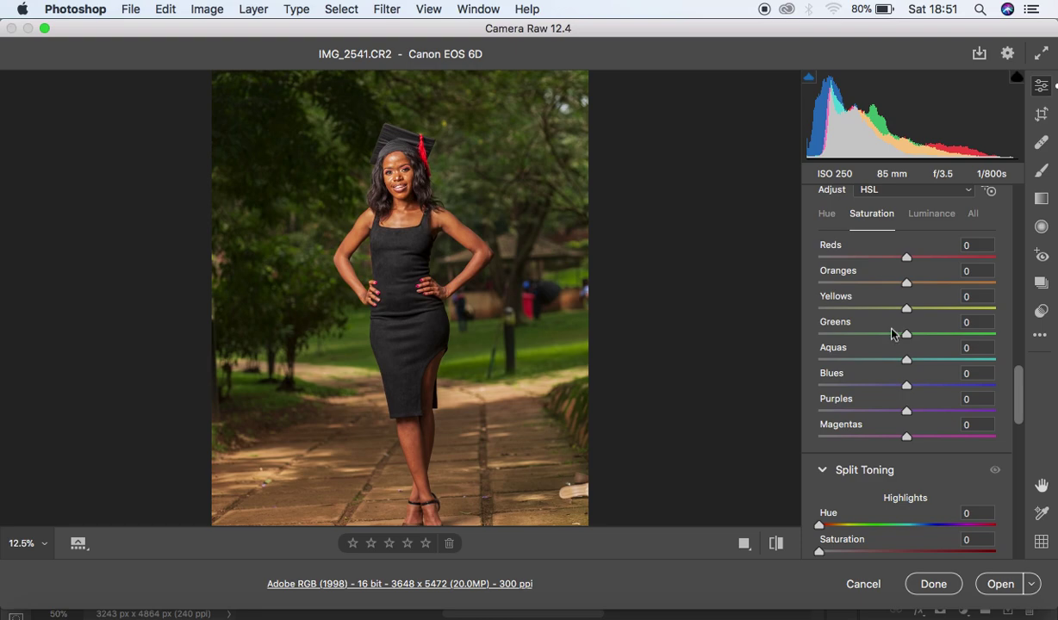
{"action": "left_click_drag", "start_coordinate": [894, 342], "coordinate": [864, 338]}
{"action": "left_click", "coordinate": [826, 214]}
{"action": "mouse_move", "coordinate": [906, 334]}
{"action": "left_mouse_down"}
{"action": "mouse_move", "coordinate": [939, 336]}
{"action": "mouse_move", "coordinate": [924, 338]}
{"action": "left_mouse_up"}
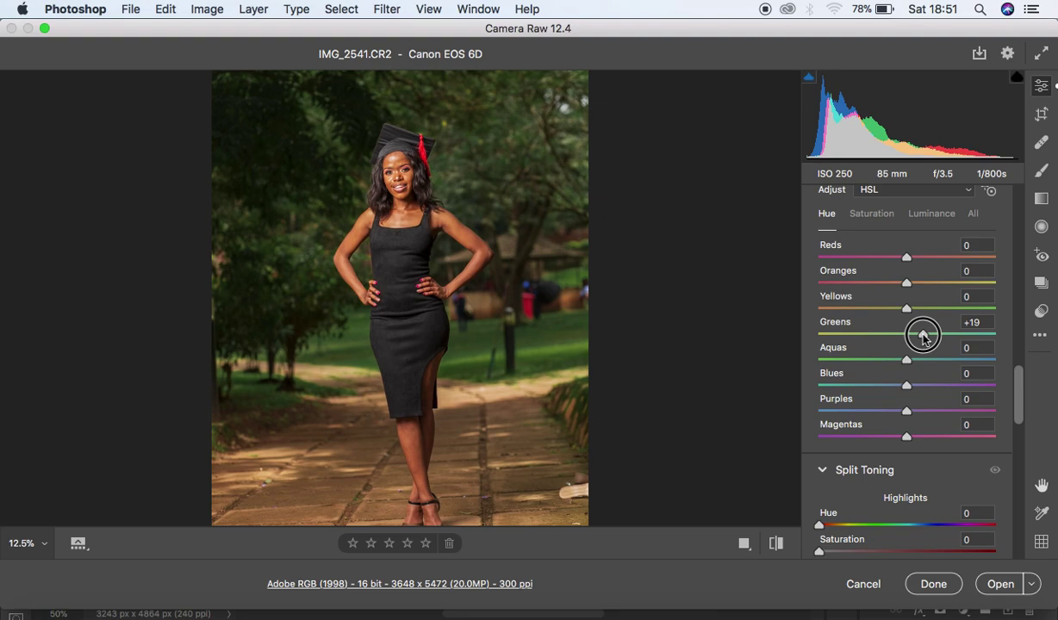
{"action": "mouse_move", "coordinate": [922, 336]}
{"action": "left_mouse_down"}
{"action": "mouse_move", "coordinate": [960, 336]}
{"action": "mouse_move", "coordinate": [929, 336]}
{"action": "left_mouse_up"}
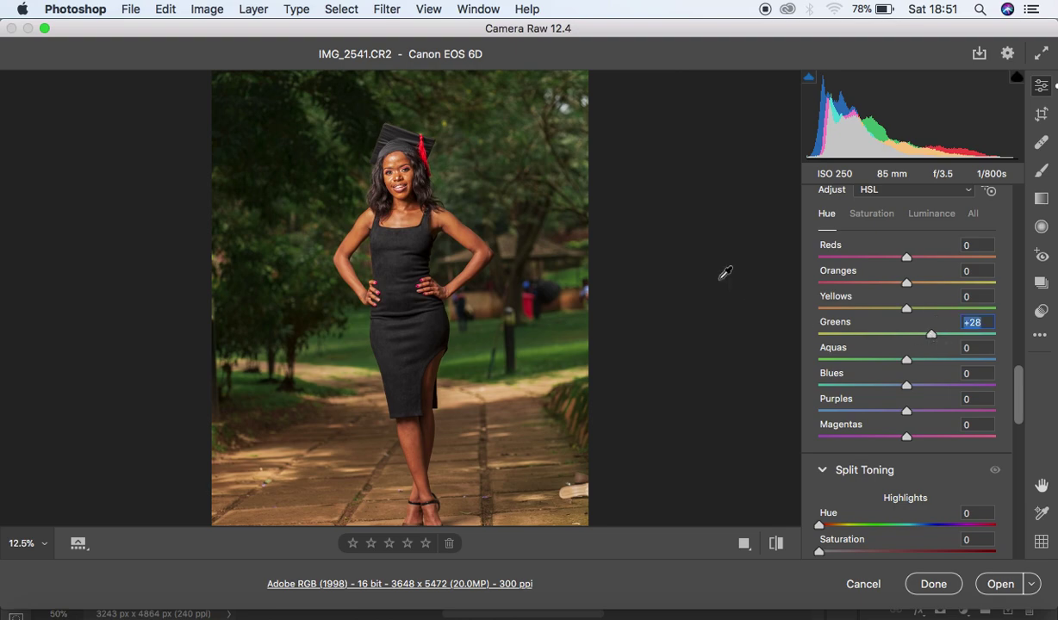
Step: Switch between the original and edited versions to examine how the green color adjustments affect the background
{"action": "key", "text": "super+minus"}
{"action": "key", "text": "super+equal"}
{"action": "left_click", "coordinate": [776, 544]}
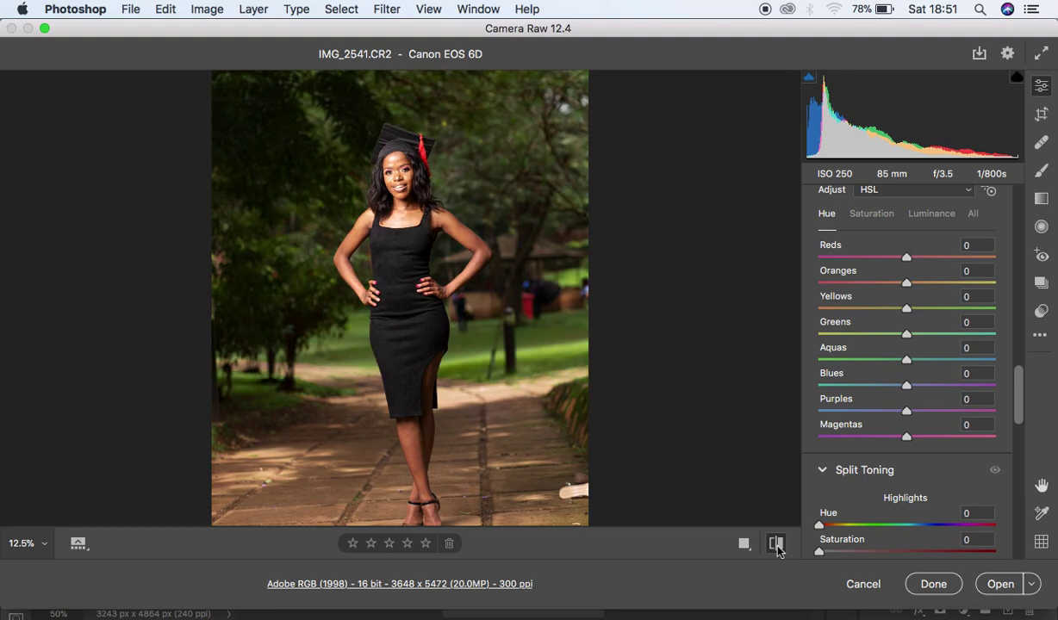
{"action": "left_click", "coordinate": [776, 545]}
{"action": "left_click", "coordinate": [776, 544]}
{"action": "left_click", "coordinate": [776, 545]}
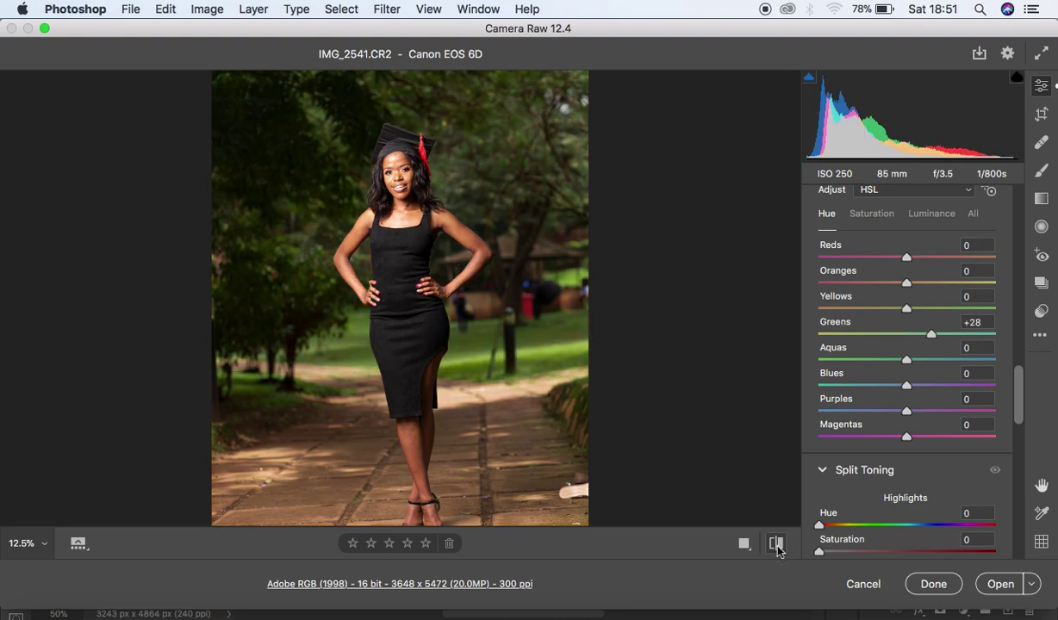
{"action": "left_click", "coordinate": [776, 544]}
{"action": "left_click", "coordinate": [776, 544]}
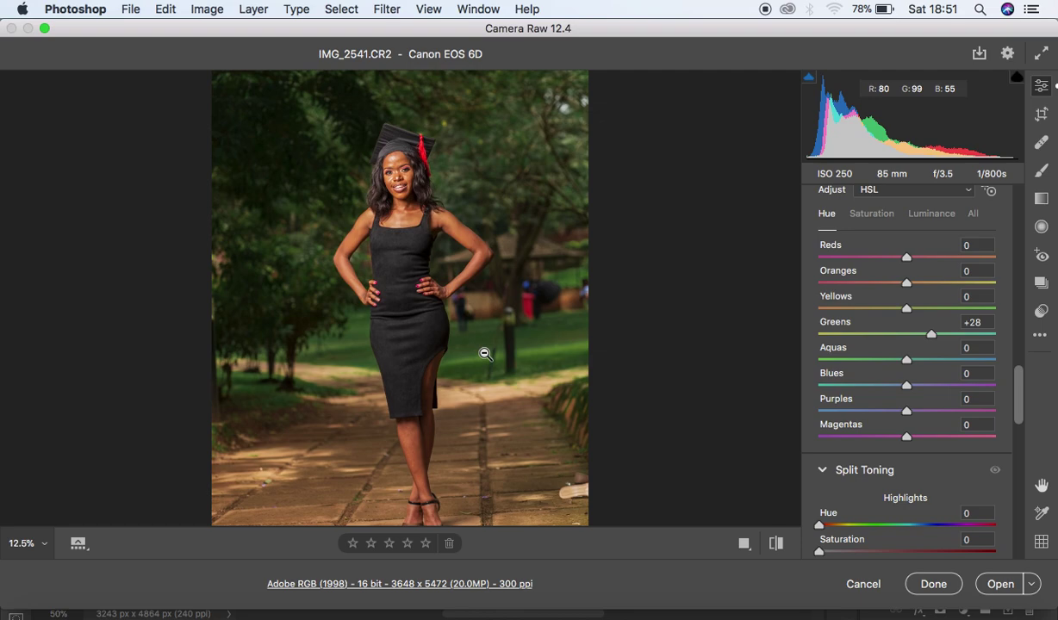
Step: Prepare an adjustment brush of size 4 for the eyes with Highlights +4 and Whites +4
{"action": "left_click", "coordinate": [390, 172], "text": "alt"}
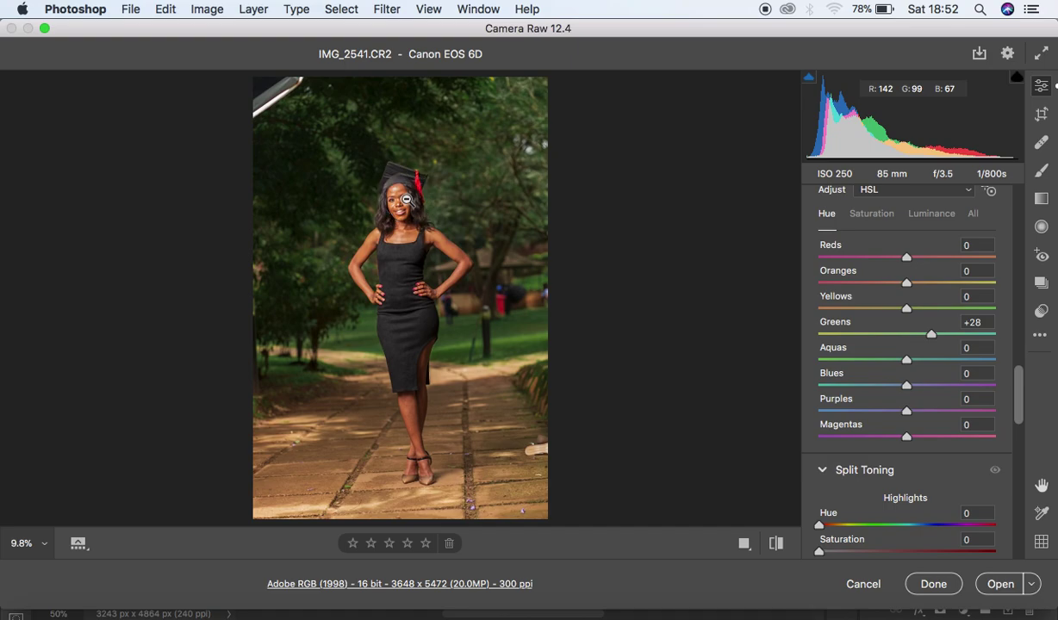
{"action": "left_click", "coordinate": [405, 199]}
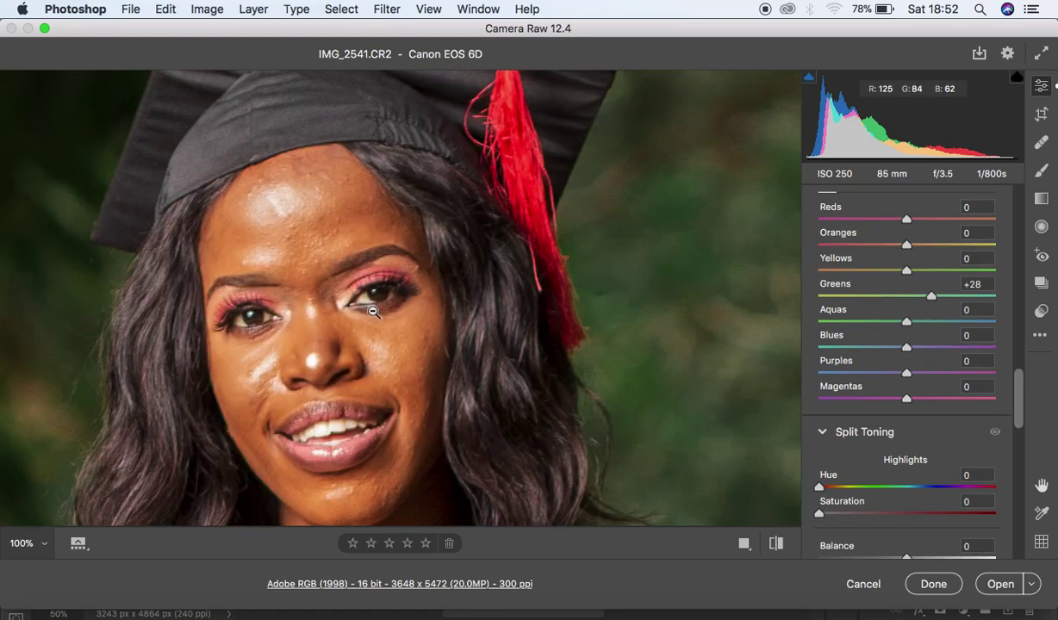
{"action": "left_click", "coordinate": [373, 311]}
{"action": "left_click", "coordinate": [373, 311]}
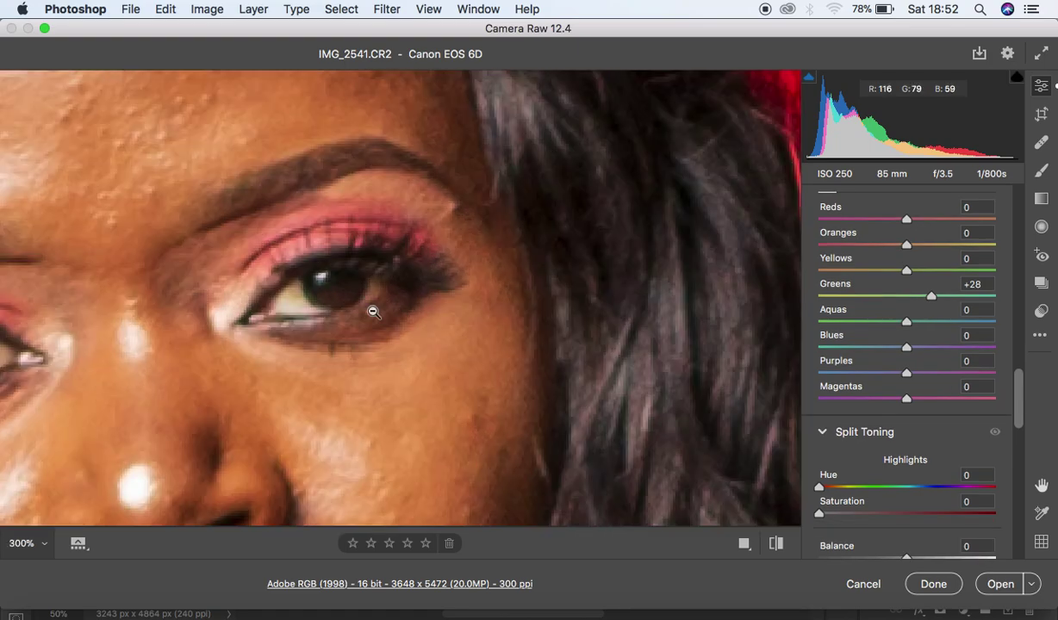
{"action": "left_click_drag", "start_coordinate": [280, 243], "coordinate": [555, 317]}
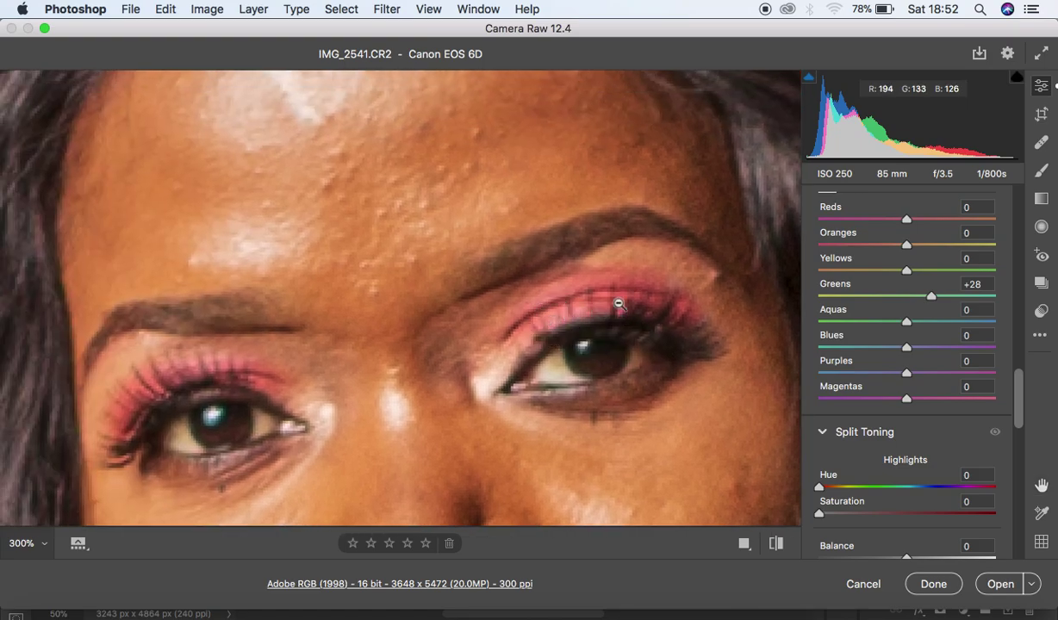
{"action": "left_click", "coordinate": [1044, 172]}
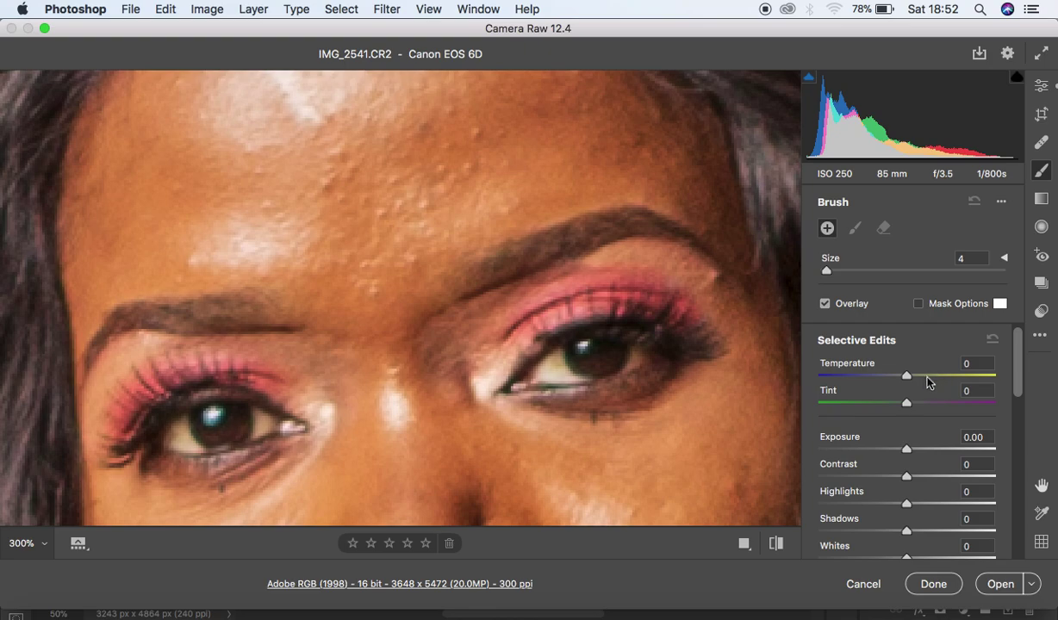
{"action": "scroll", "coordinate": [947, 366], "scroll_direction": "down", "scroll_amount": 3}
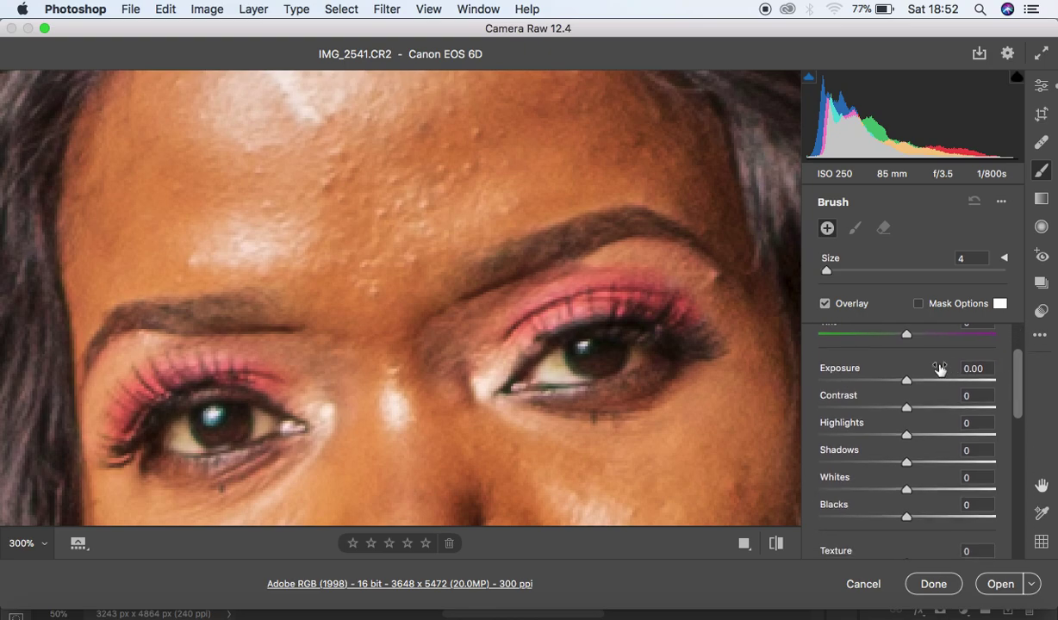
{"action": "left_click_drag", "start_coordinate": [1018, 385], "coordinate": [1019, 355]}
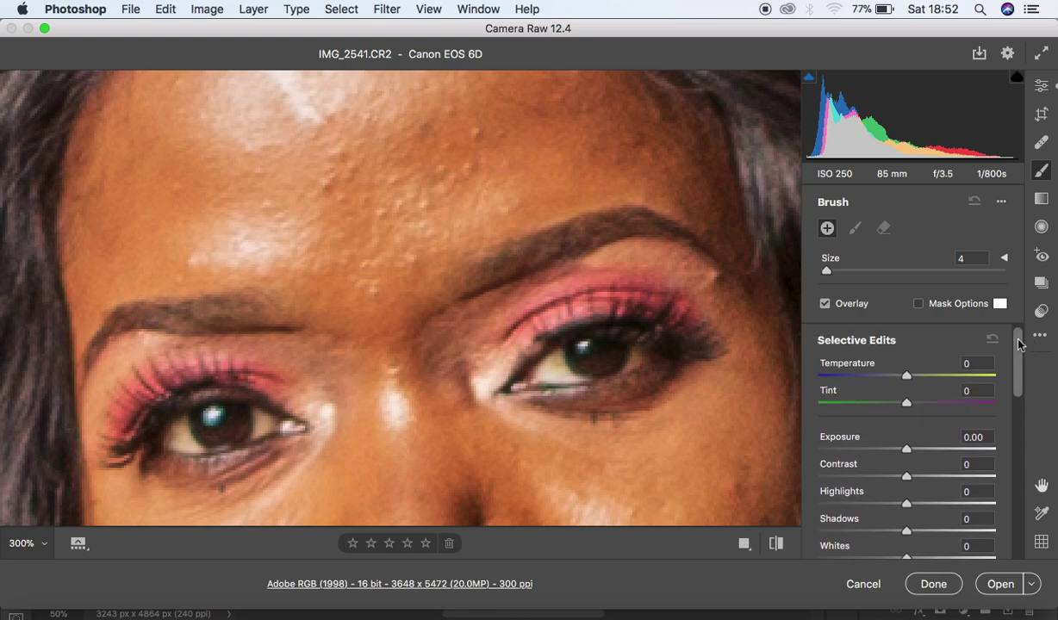
{"action": "left_click", "coordinate": [906, 377]}
{"action": "left_click_drag", "start_coordinate": [906, 380], "coordinate": [963, 402]}
{"action": "mouse_move", "coordinate": [1019, 379]}
{"action": "left_mouse_down"}
{"action": "mouse_move", "coordinate": [1020, 392]}
{"action": "mouse_move", "coordinate": [995, 410]}
{"action": "left_mouse_up"}
{"action": "left_click_drag", "start_coordinate": [902, 415], "coordinate": [905, 414]}
{"action": "left_click_drag", "start_coordinate": [910, 470], "coordinate": [912, 469]}
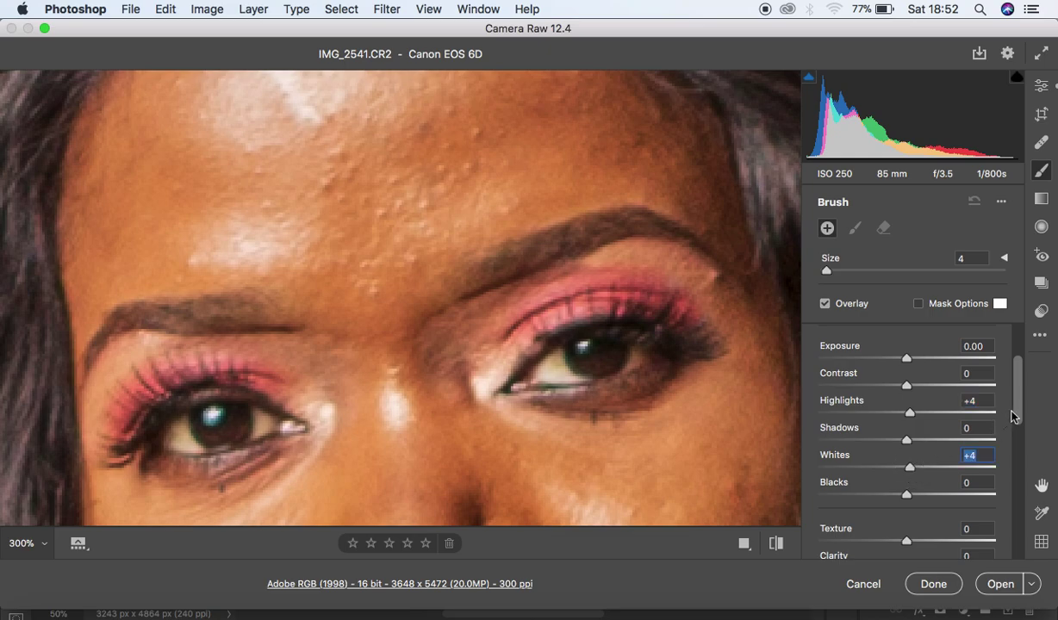
Step: Set the adjustment brush's saturation to -65 and paint over the whites of both eyes
{"action": "left_click_drag", "start_coordinate": [1015, 415], "coordinate": [1025, 491]}
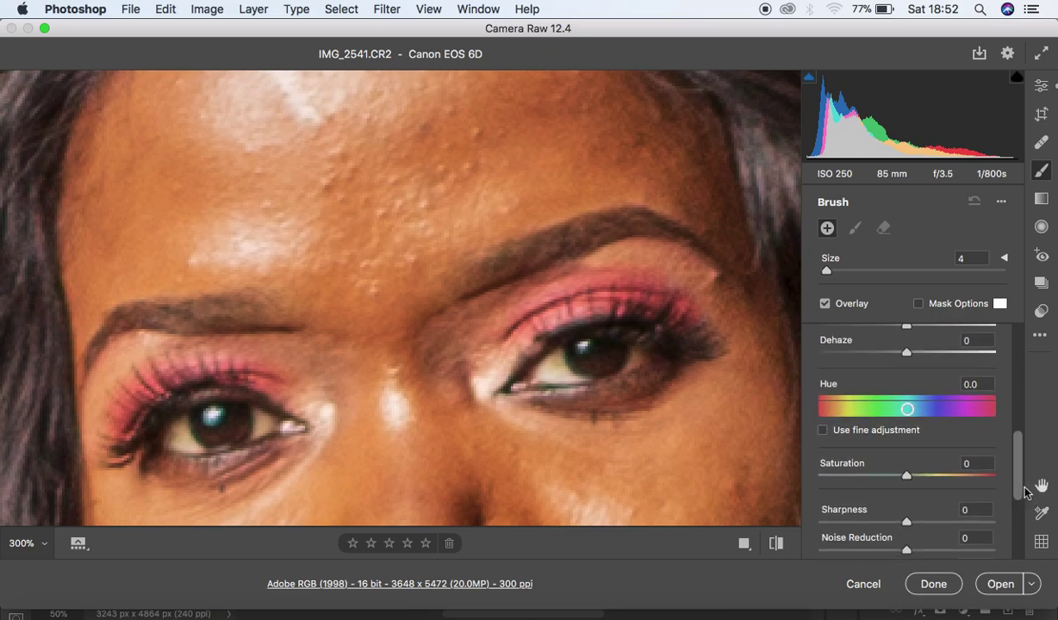
{"action": "left_click_drag", "start_coordinate": [877, 480], "coordinate": [849, 482]}
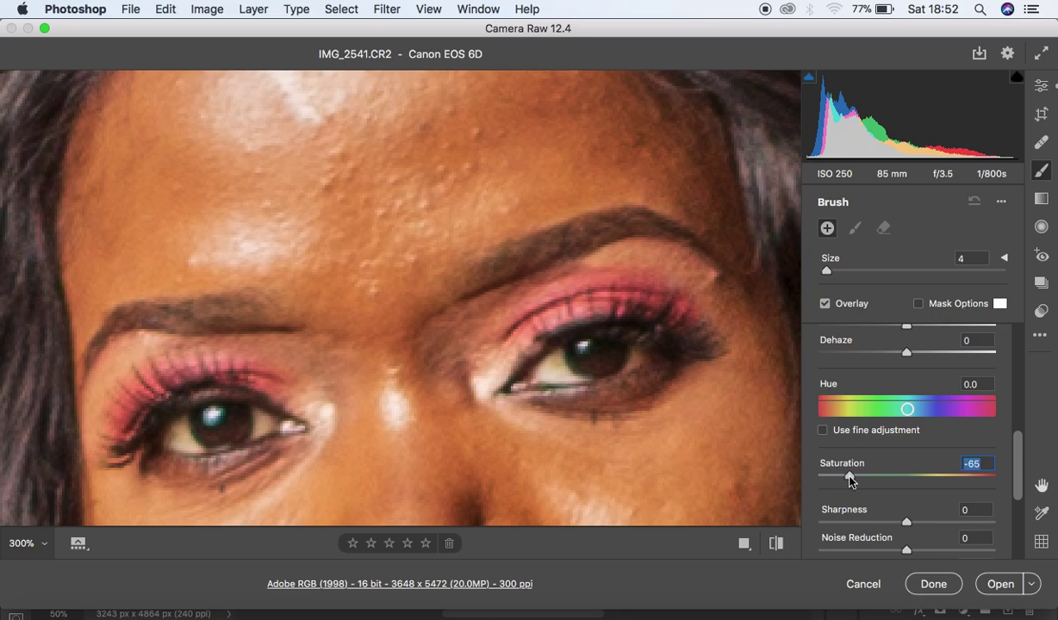
{"action": "left_click", "coordinate": [637, 348]}
{"action": "mouse_move", "coordinate": [637, 348]}
{"action": "left_mouse_down"}
{"action": "mouse_move", "coordinate": [570, 375]}
{"action": "mouse_move", "coordinate": [553, 369]}
{"action": "mouse_move", "coordinate": [557, 353]}
{"action": "mouse_move", "coordinate": [558, 372]}
{"action": "mouse_move", "coordinate": [577, 373]}
{"action": "mouse_move", "coordinate": [542, 355]}
{"action": "left_mouse_up"}
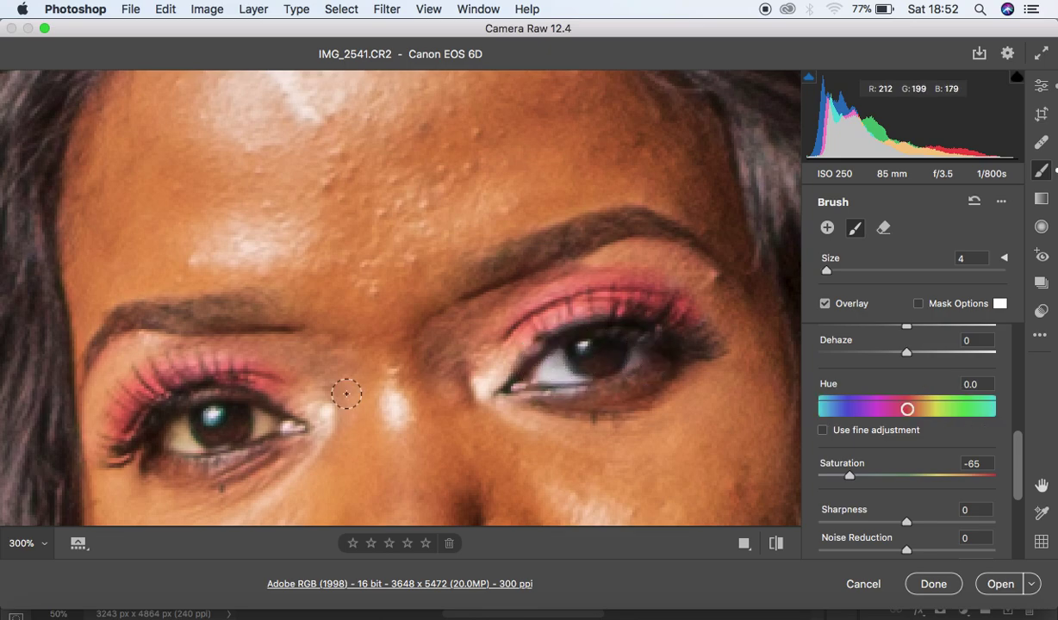
{"action": "left_click_drag", "start_coordinate": [255, 428], "coordinate": [264, 428]}
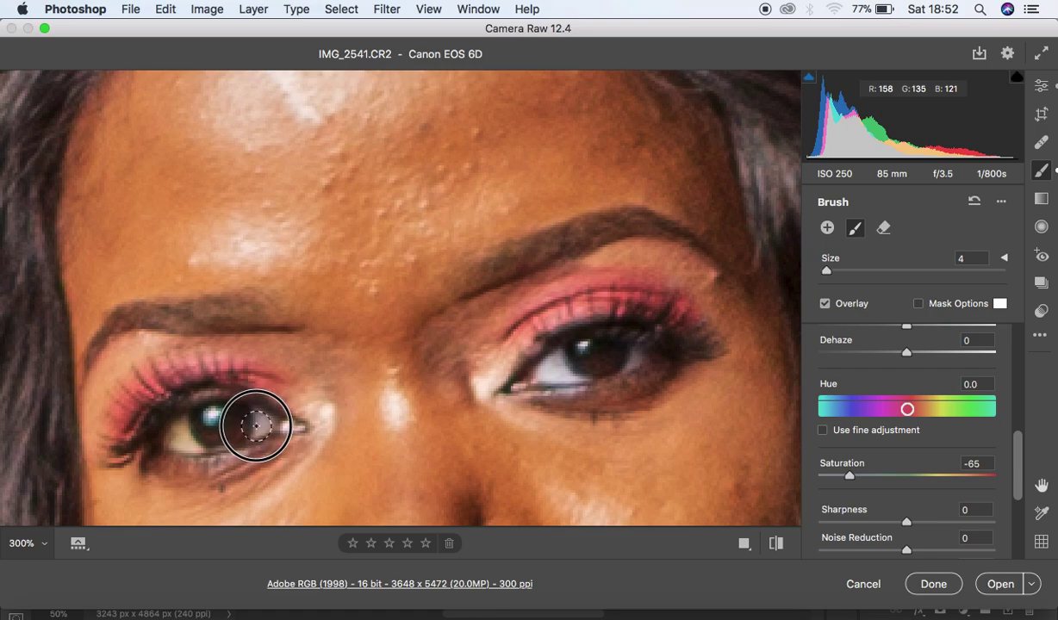
{"action": "mouse_move", "coordinate": [184, 440]}
{"action": "left_mouse_down"}
{"action": "mouse_move", "coordinate": [180, 427]}
{"action": "mouse_move", "coordinate": [201, 437]}
{"action": "mouse_move", "coordinate": [200, 425]}
{"action": "mouse_move", "coordinate": [198, 439]}
{"action": "left_mouse_up"}
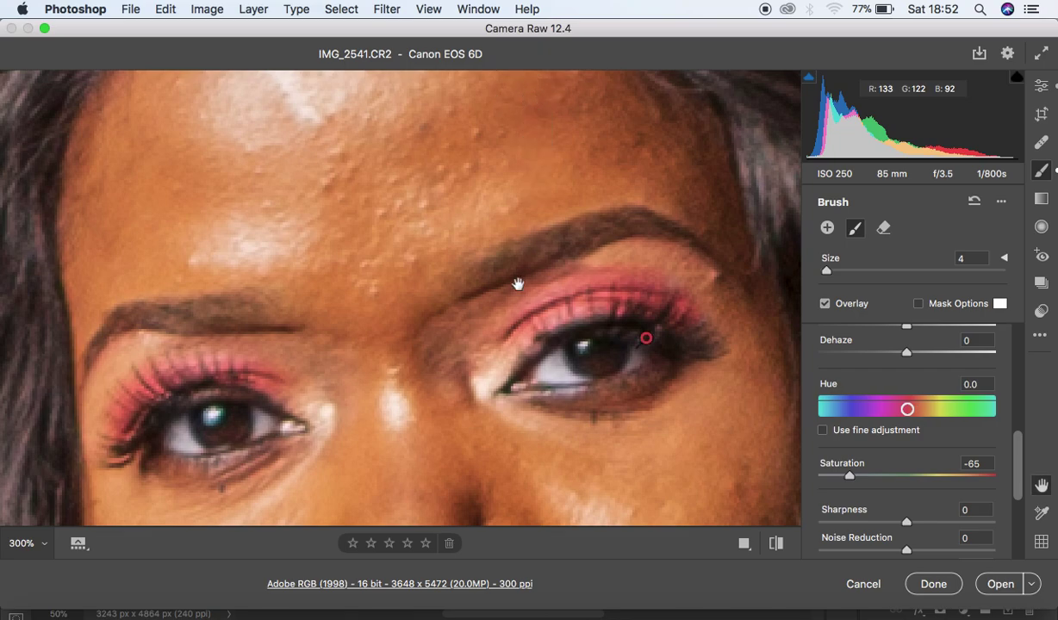
Step: Whiten the teeth by painting over them with the same desaturating adjustment brush
{"action": "scroll", "coordinate": [517, 394], "scroll_direction": "down", "scroll_amount": 5}
{"action": "scroll", "coordinate": [517, 401], "scroll_direction": "down", "scroll_amount": 8}
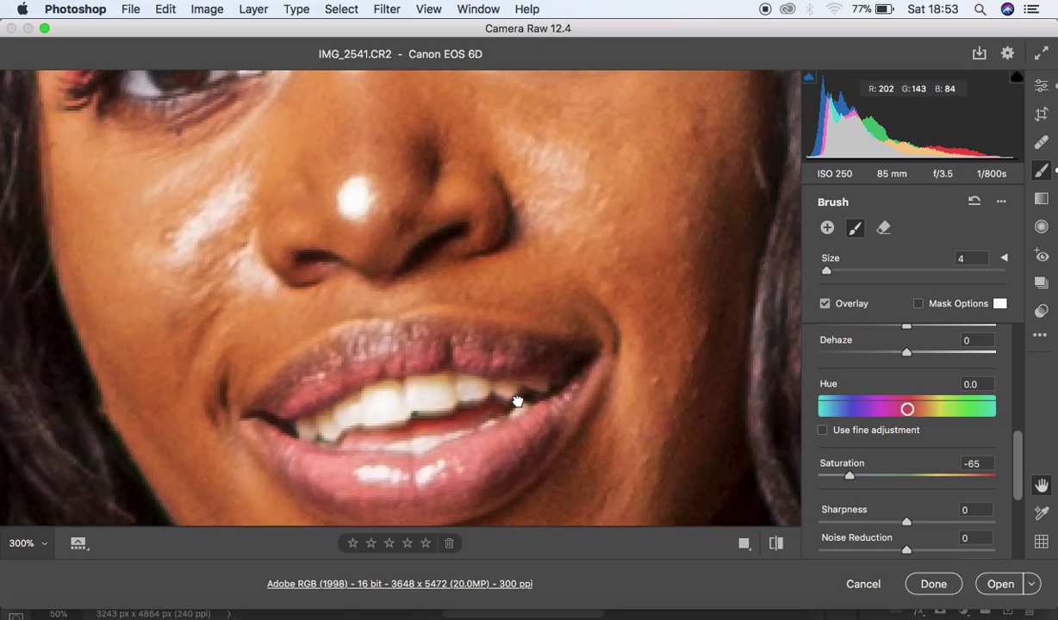
{"action": "left_click", "coordinate": [313, 404]}
{"action": "mouse_move", "coordinate": [312, 405]}
{"action": "left_mouse_down"}
{"action": "mouse_move", "coordinate": [446, 365]}
{"action": "mouse_move", "coordinate": [368, 376]}
{"action": "mouse_move", "coordinate": [400, 367]}
{"action": "mouse_move", "coordinate": [423, 366]}
{"action": "mouse_move", "coordinate": [378, 383]}
{"action": "mouse_move", "coordinate": [498, 366]}
{"action": "left_mouse_up"}
{"action": "mouse_move", "coordinate": [436, 409]}
{"action": "left_mouse_down"}
{"action": "mouse_move", "coordinate": [404, 421]}
{"action": "mouse_move", "coordinate": [379, 407]}
{"action": "left_mouse_up"}
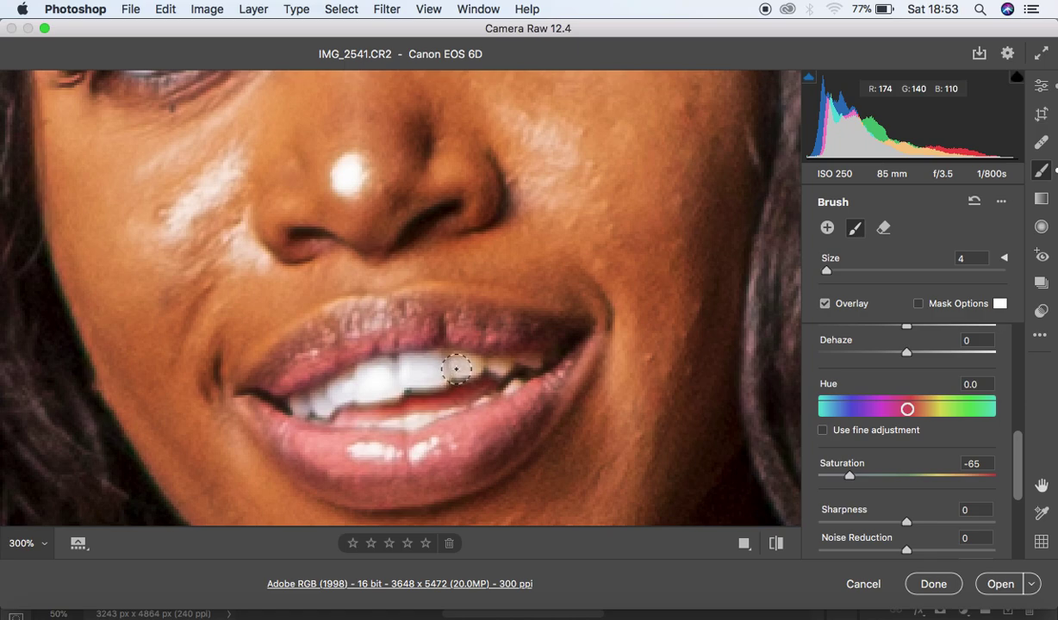
{"action": "mouse_move", "coordinate": [499, 363]}
{"action": "left_mouse_down"}
{"action": "mouse_move", "coordinate": [532, 360]}
{"action": "mouse_move", "coordinate": [461, 363]}
{"action": "left_mouse_up"}
Step: Open the graded raw photo as a document in Photoshop and view the full figure
{"action": "left_click", "coordinate": [995, 586]}
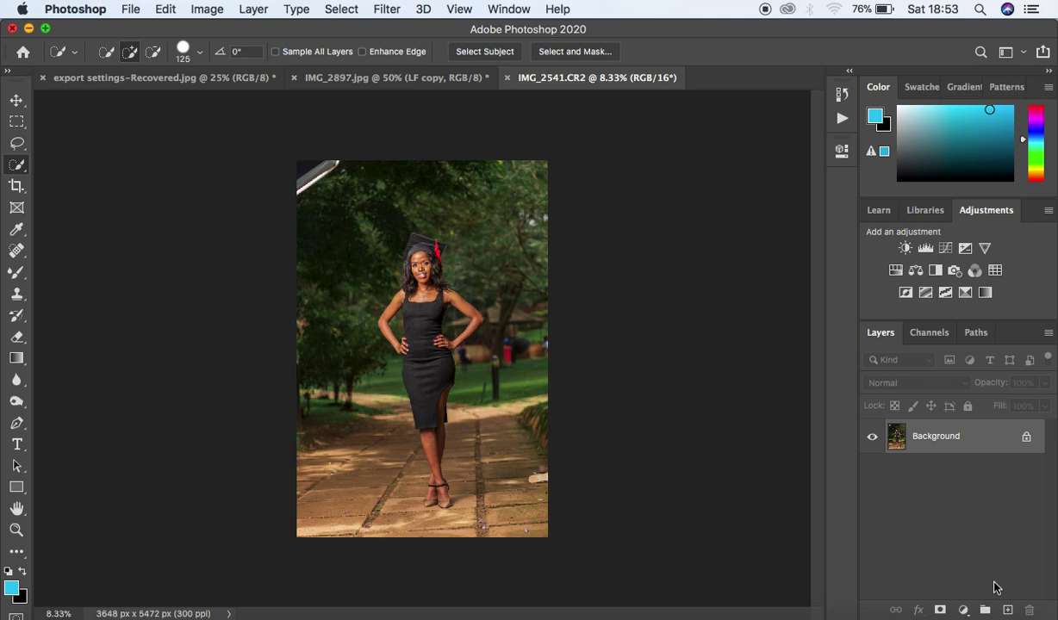
{"action": "key", "text": "super+equal"}
{"action": "key", "text": "super+equal"}
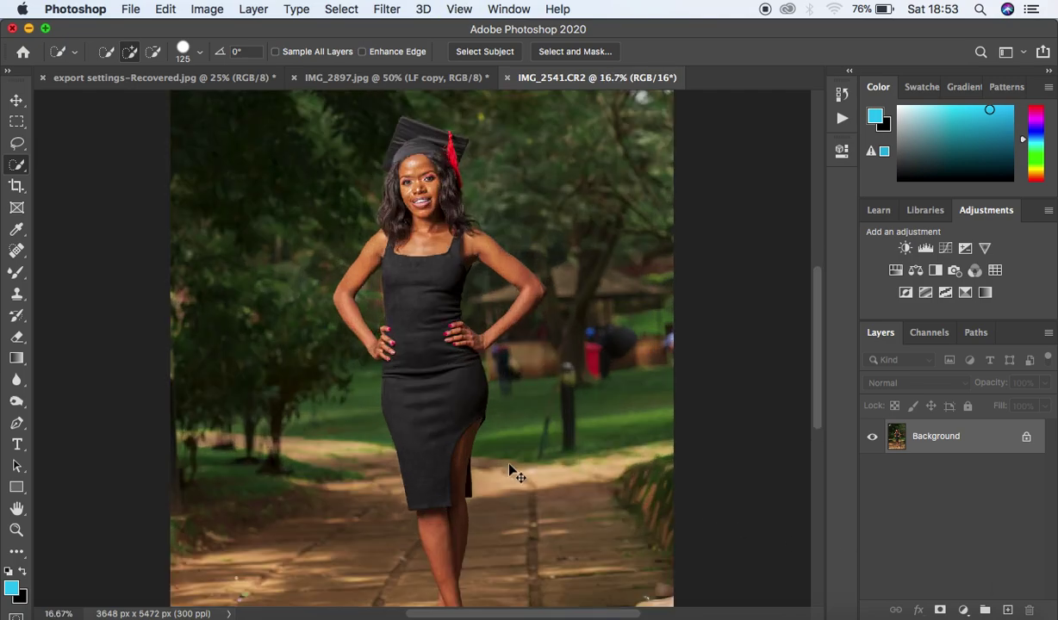
{"action": "key", "text": "super+minus"}
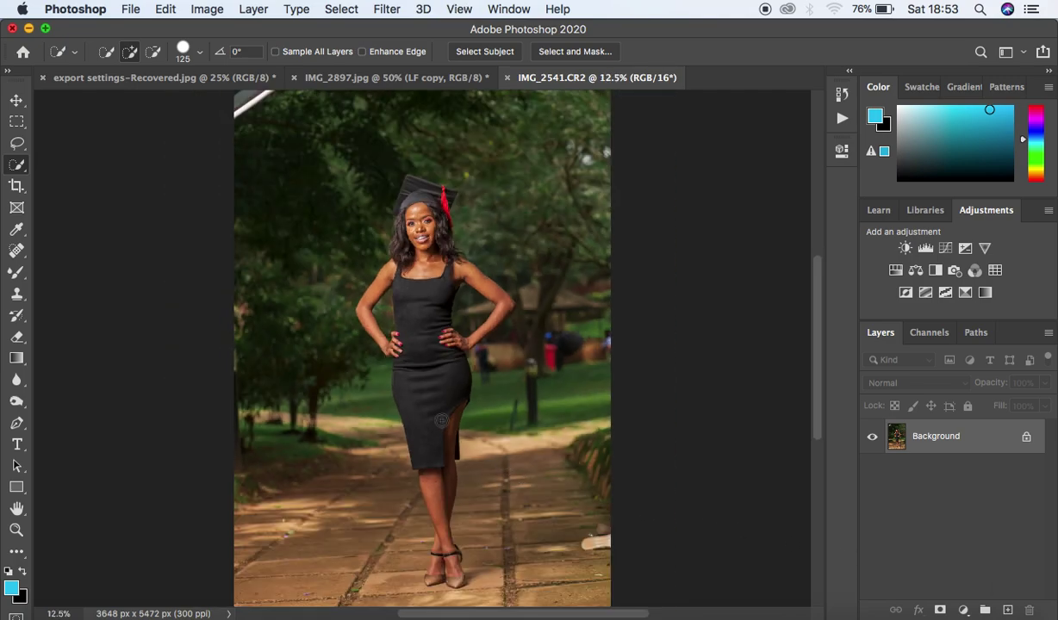
{"action": "key", "text": "super+minus"}
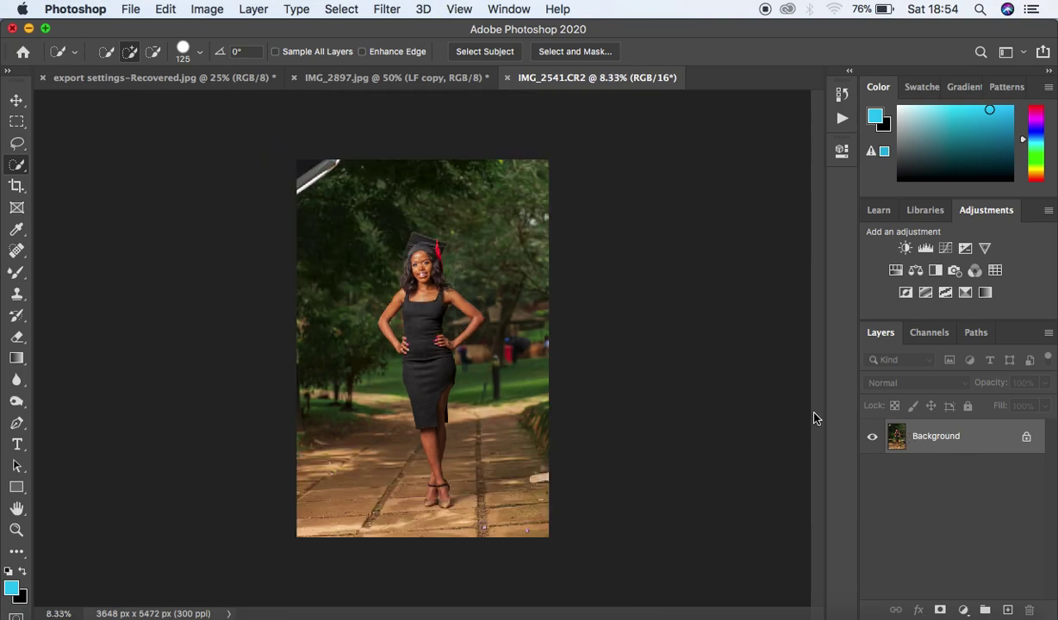
Step: Duplicate the background layer and remove the bright pole in the photo's upper-left corner with the Spot Healing Brush
{"action": "key", "text": "super+j"}
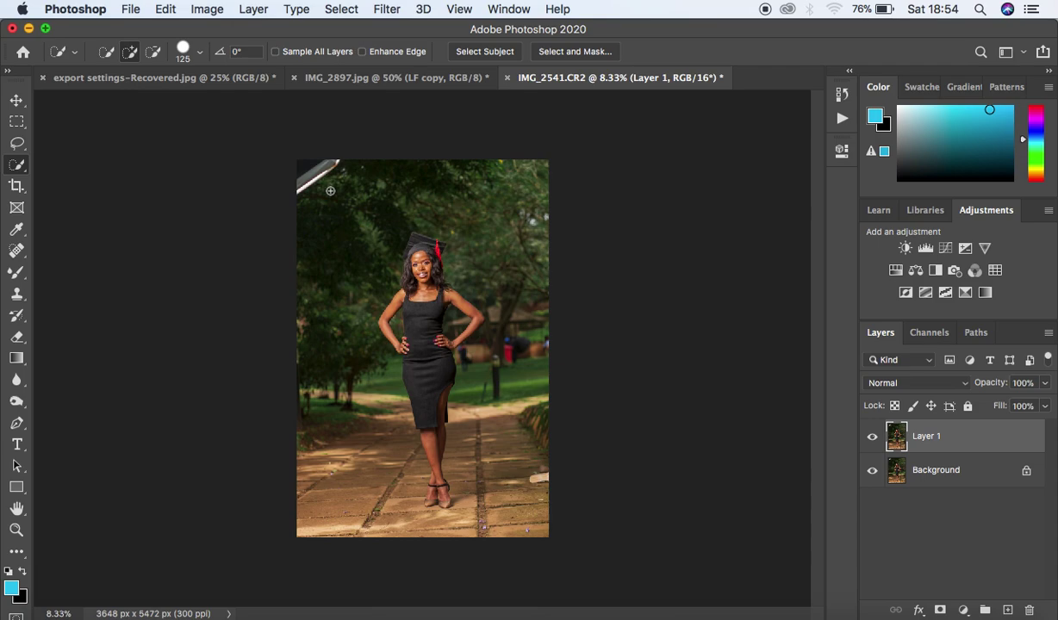
{"action": "left_click", "coordinate": [17, 250]}
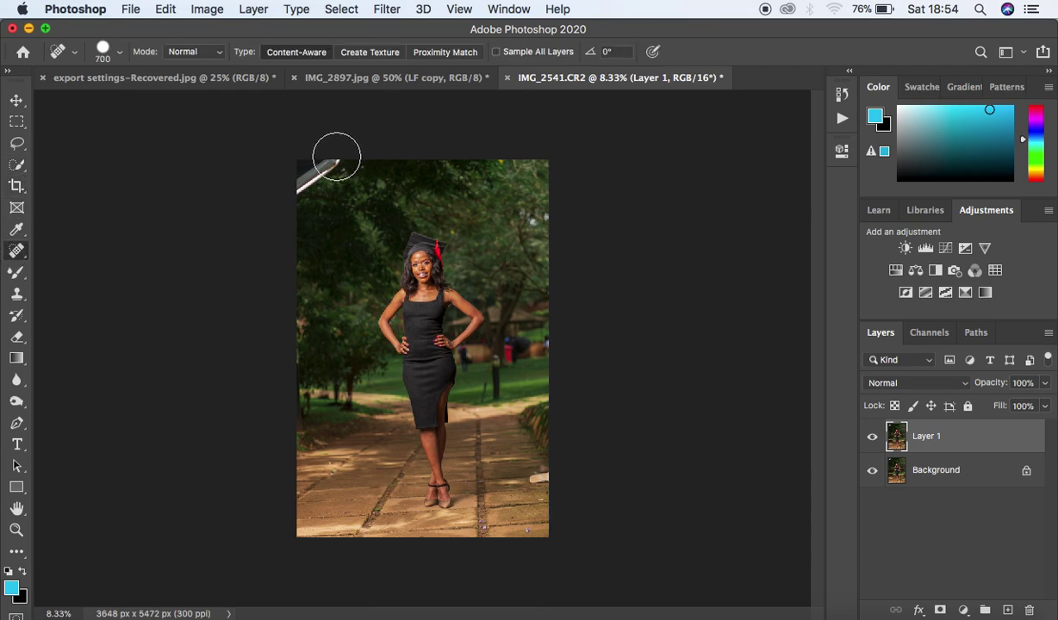
{"action": "left_click_drag", "start_coordinate": [320, 161], "coordinate": [293, 184]}
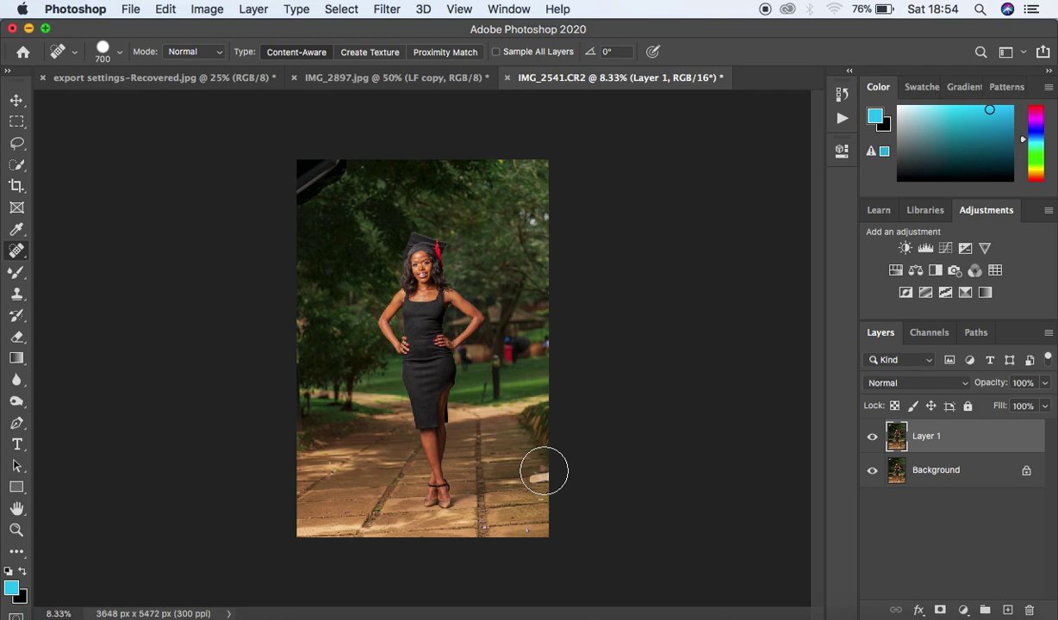
Step: Remove the pale object at the right edge of the path with the Spot Healing Brush at size 175
{"action": "key", "text": "bracketleft"}
{"action": "key", "text": "bracketleft"}
{"action": "key", "text": "bracketleft"}
{"action": "key", "text": "bracketleft"}
{"action": "key", "text": "bracketleft"}
{"action": "key", "text": "bracketleft"}
{"action": "key", "text": "bracketleft"}
{"action": "left_click_drag", "start_coordinate": [534, 479], "coordinate": [549, 477]}
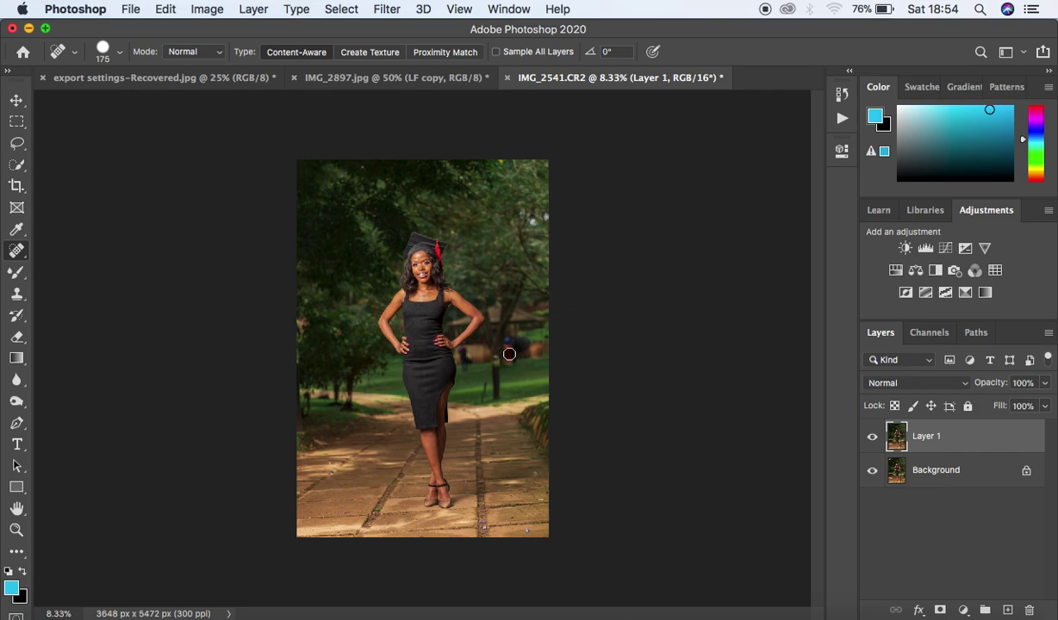
Step: Heal out the red figure in the background and small distracting spots along the paved path
{"action": "left_click", "coordinate": [507, 358]}
{"action": "left_click", "coordinate": [503, 349]}
{"action": "left_click", "coordinate": [472, 506]}
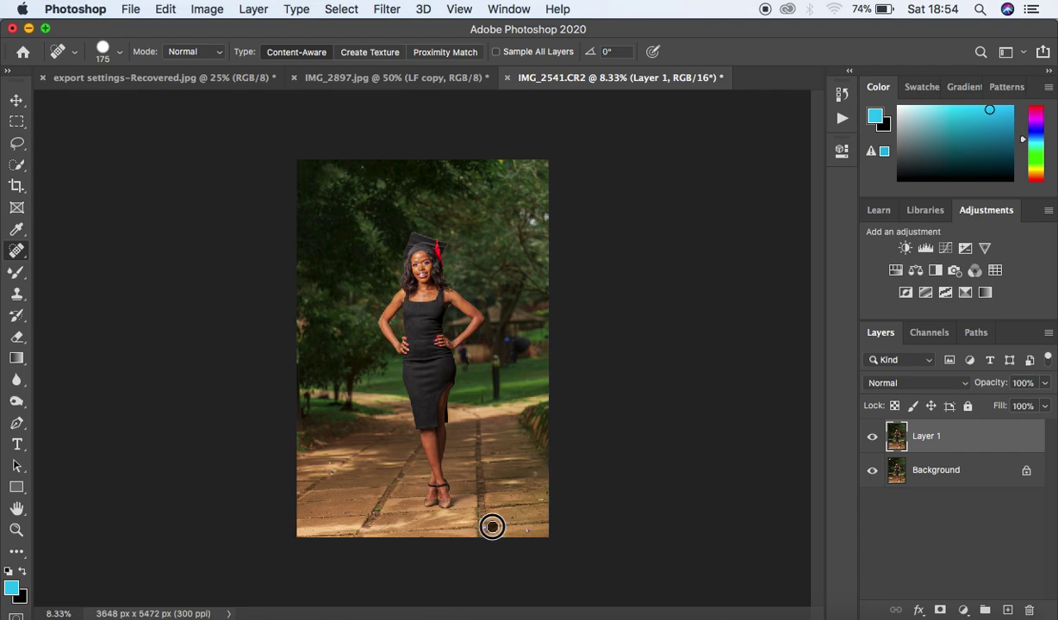
{"action": "left_click", "coordinate": [352, 406]}
Step: Toggle the retouched layer's visibility to compare the background cleanup with the original photo
{"action": "left_click", "coordinate": [871, 439]}
{"action": "left_click", "coordinate": [872, 438]}
{"action": "left_click", "coordinate": [871, 439]}
{"action": "left_click", "coordinate": [871, 439]}
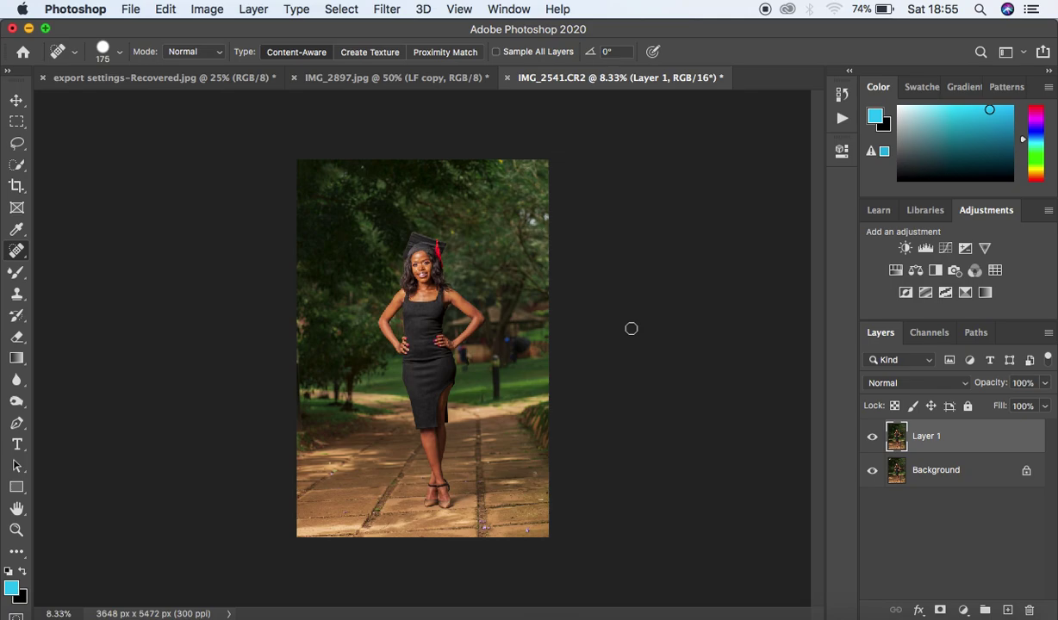
Step: Reduce the Spot Healing Brush to size 9 and heal the blemishes on the woman's forehead
{"action": "key", "text": "super+equal"}
{"action": "key", "text": "super+equal"}
{"action": "key", "text": "super+equal"}
{"action": "key", "text": "super+equal"}
{"action": "key", "text": "super+equal"}
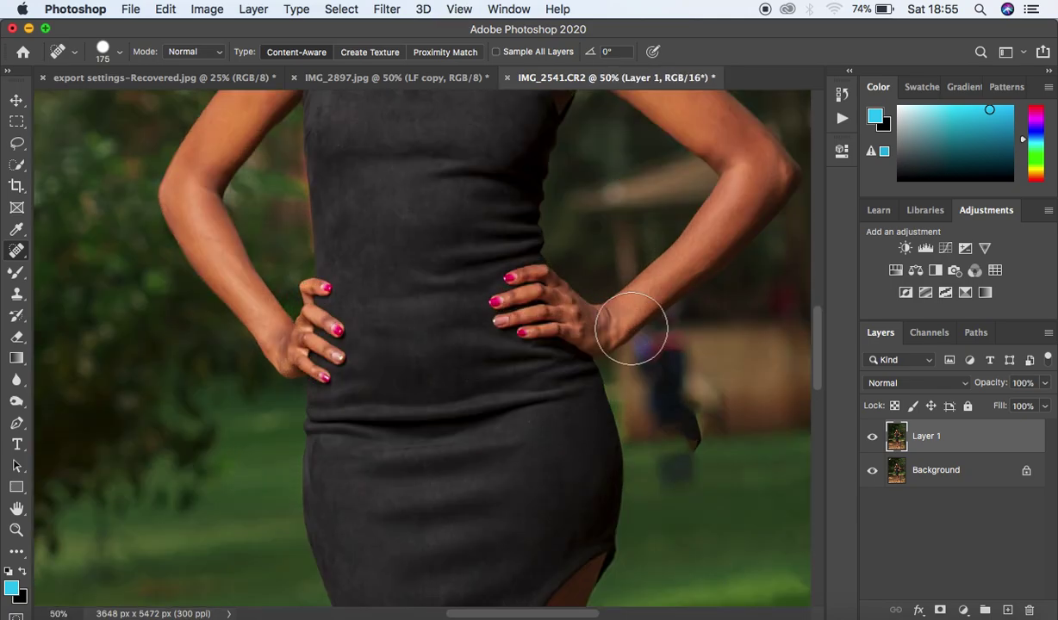
{"action": "left_click_drag", "start_coordinate": [821, 328], "coordinate": [818, 246]}
{"action": "key", "text": "bracketleft"}
{"action": "key", "text": "bracketleft"}
{"action": "key", "text": "bracketleft"}
{"action": "key", "text": "bracketleft"}
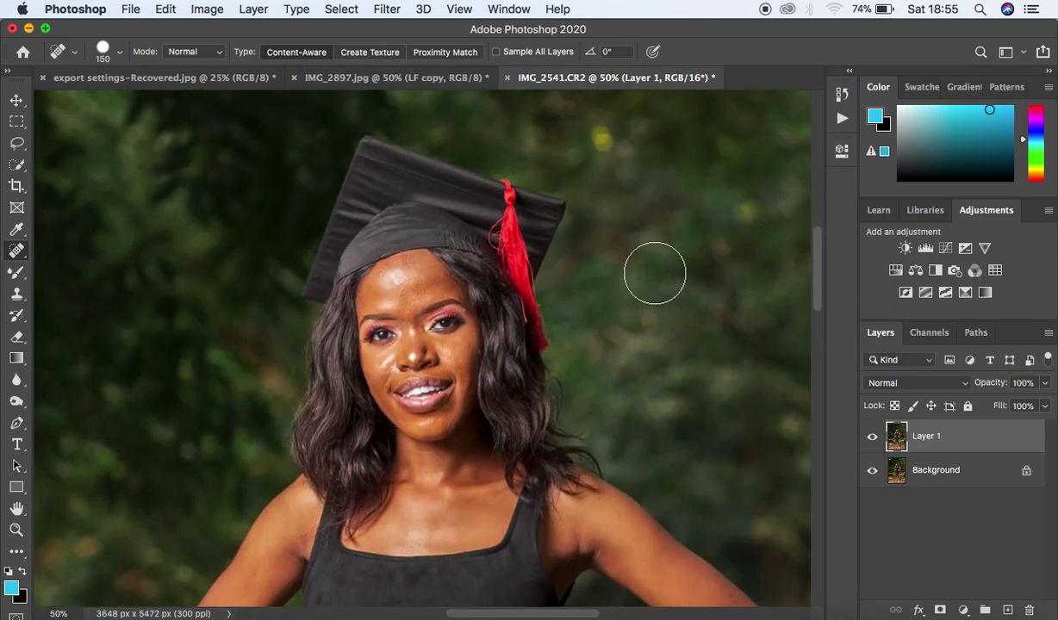
{"action": "key", "text": "bracketleft"}
{"action": "key", "text": "bracketleft"}
{"action": "key", "text": "bracketleft"}
{"action": "key", "text": "bracketleft"}
{"action": "key", "text": "bracketleft"}
{"action": "key", "text": "bracketleft"}
{"action": "key", "text": "bracketleft"}
{"action": "key", "text": "bracketleft"}
{"action": "key", "text": "bracketleft"}
{"action": "key", "text": "super+equal"}
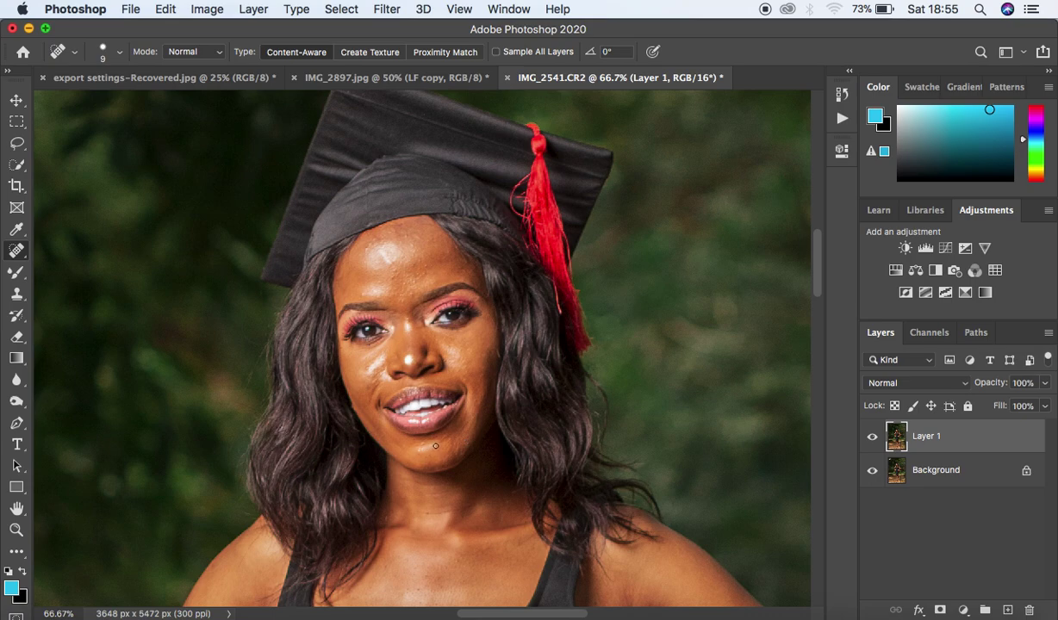
{"action": "left_click_drag", "start_coordinate": [393, 277], "coordinate": [400, 263]}
Step: Merge the retouched layer down into the background layer
{"action": "key", "text": "super+minus"}
{"action": "key", "text": "super+minus"}
{"action": "key", "text": "super+minus"}
{"action": "key", "text": "super+minus"}
{"action": "key", "text": "super+minus"}
{"action": "key", "text": "super+minus"}
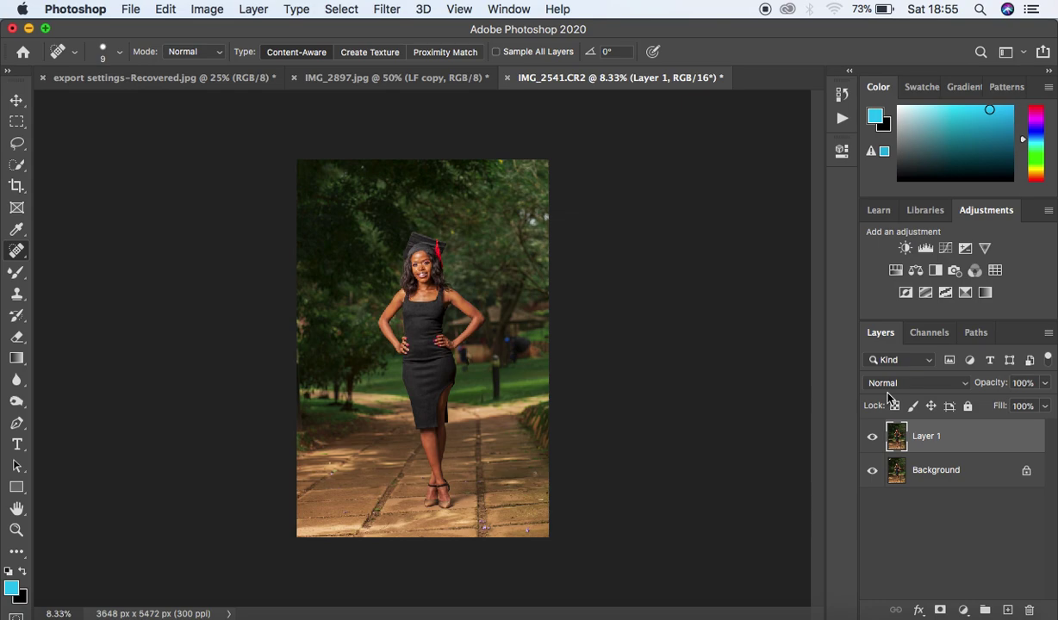
{"action": "key", "text": "super+e"}
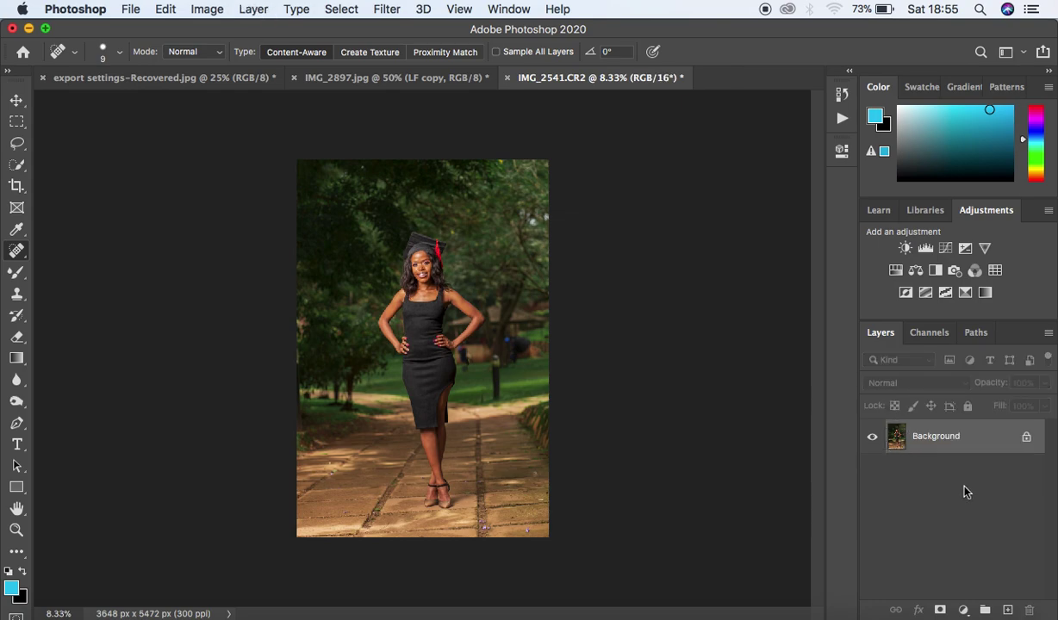
Step: Run the saved 16 bit action to create the high and low frequency separation layers
{"action": "left_click", "coordinate": [842, 93]}
{"action": "left_click", "coordinate": [702, 88]}
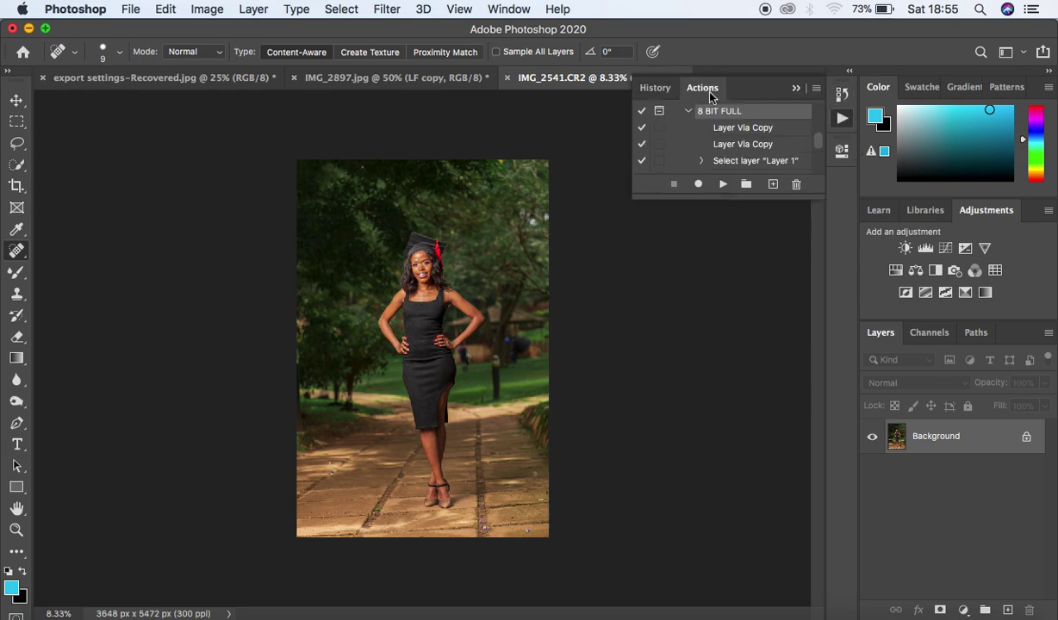
{"action": "scroll", "coordinate": [765, 147], "scroll_direction": "down", "scroll_amount": 3}
{"action": "scroll", "coordinate": [769, 145], "scroll_direction": "up", "scroll_amount": 6}
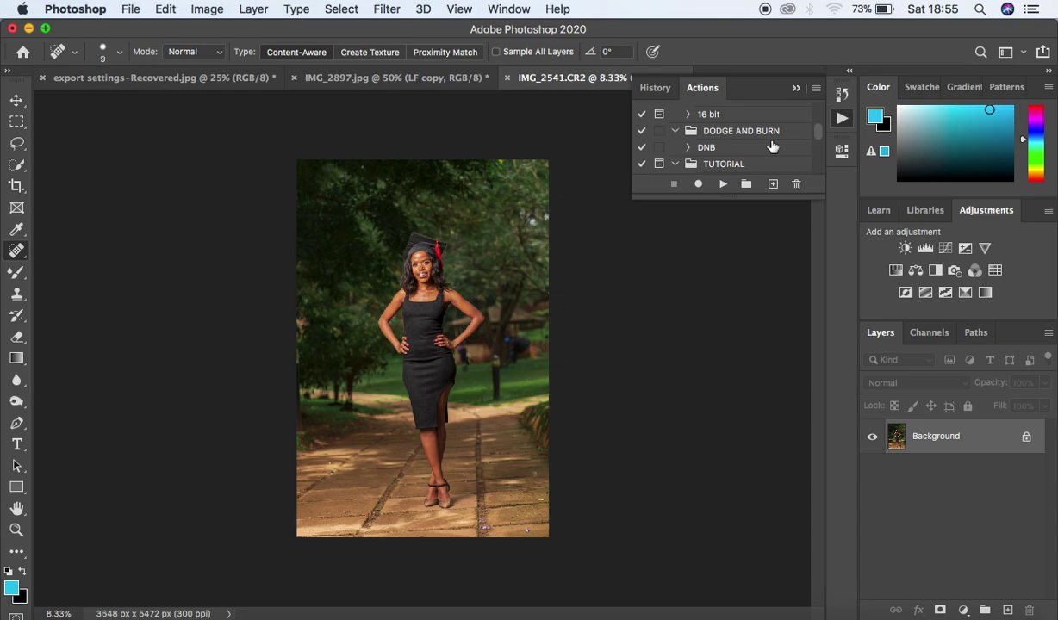
{"action": "left_click", "coordinate": [722, 114]}
{"action": "left_click", "coordinate": [722, 184]}
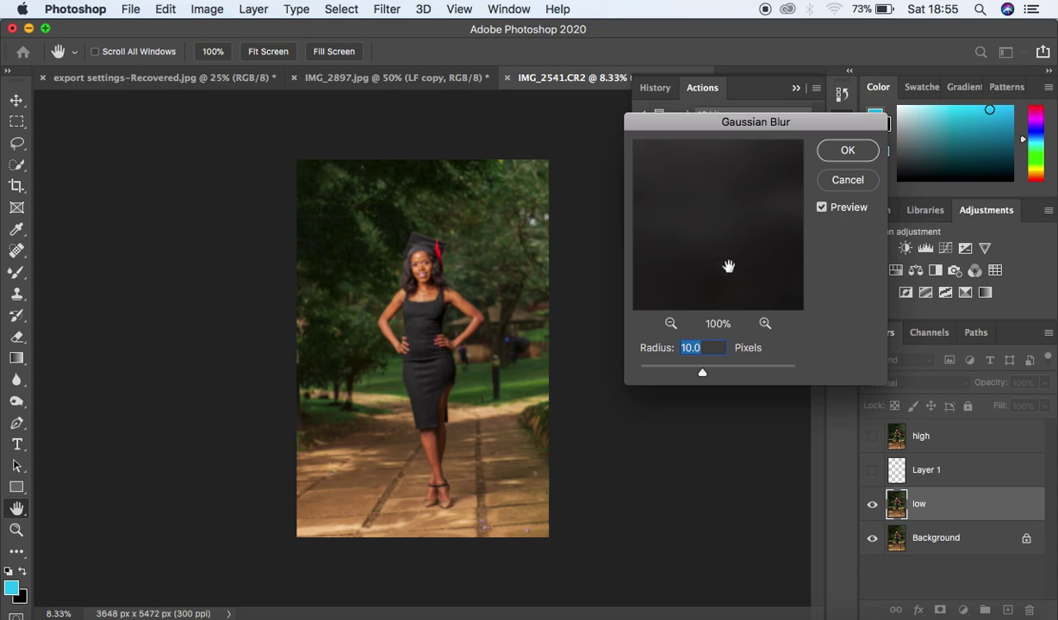
Step: Blur the low layer with a Gaussian Blur radius of 5 pixels, checking the woman's face in the preview
{"action": "left_click_drag", "start_coordinate": [689, 373], "coordinate": [679, 373]}
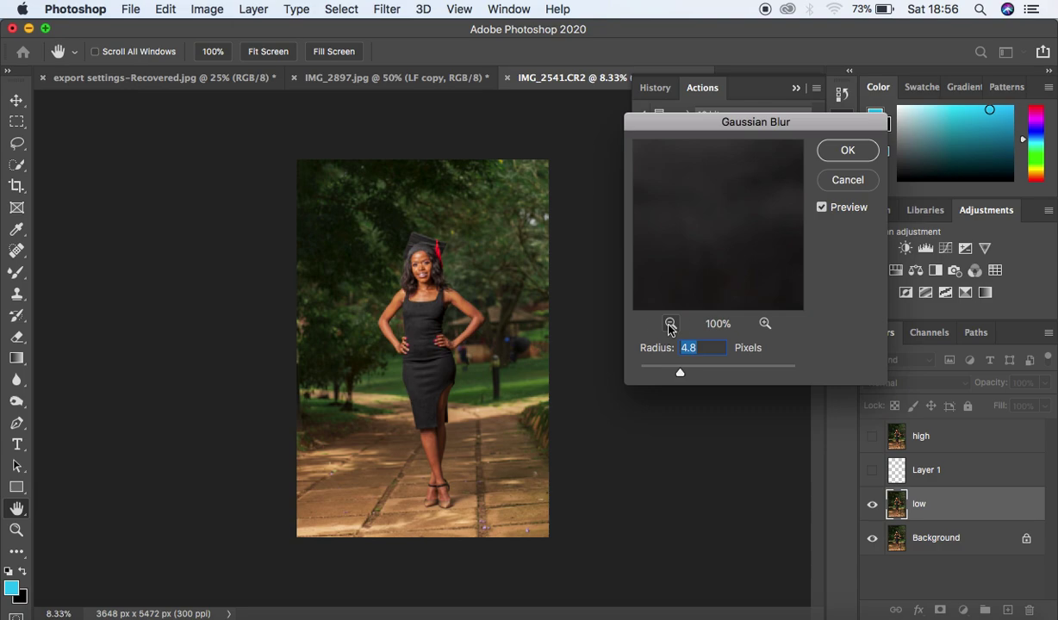
{"action": "left_click", "coordinate": [670, 324]}
{"action": "left_click", "coordinate": [670, 324]}
{"action": "left_click", "coordinate": [670, 323]}
{"action": "left_click", "coordinate": [670, 324]}
{"action": "left_click_drag", "start_coordinate": [727, 189], "coordinate": [696, 424]}
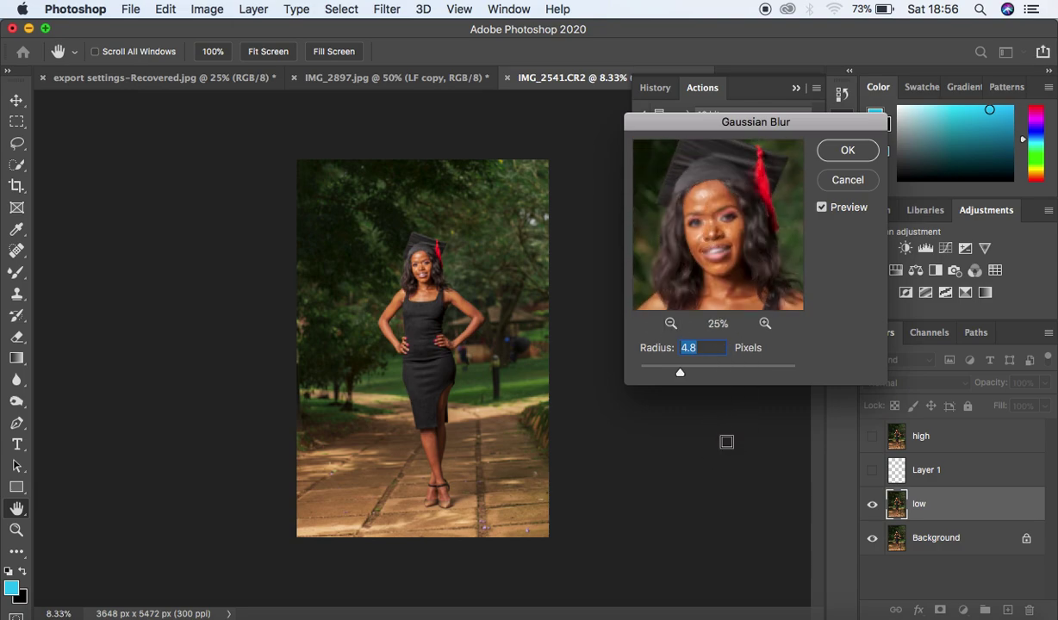
{"action": "left_click_drag", "start_coordinate": [686, 244], "coordinate": [670, 227]}
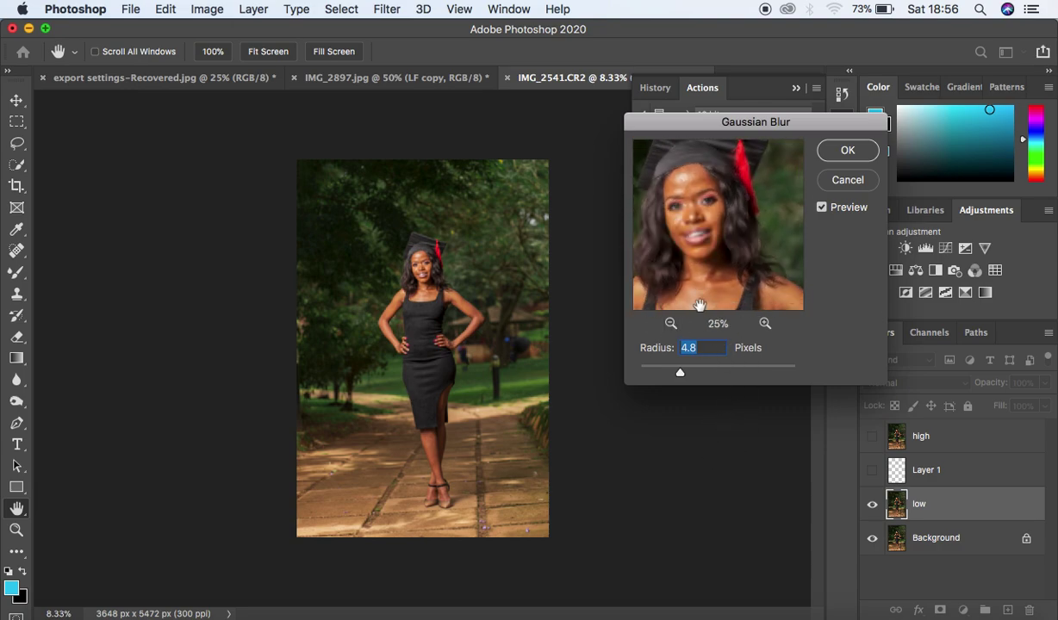
{"action": "type", "text": "5"}
{"action": "left_click_drag", "start_coordinate": [698, 245], "coordinate": [742, 261]}
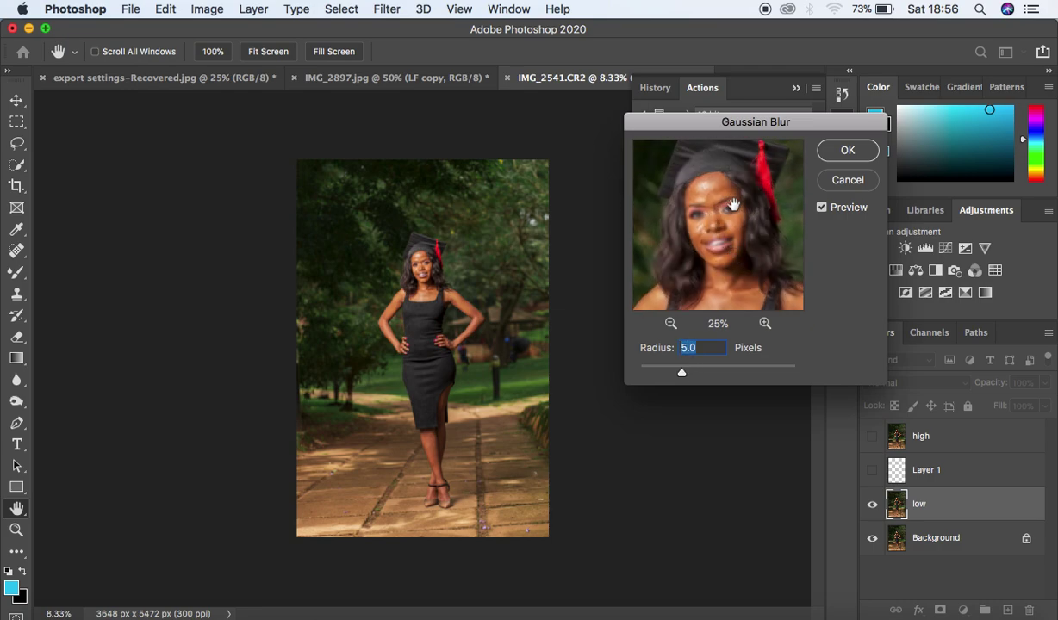
{"action": "left_click", "coordinate": [834, 155]}
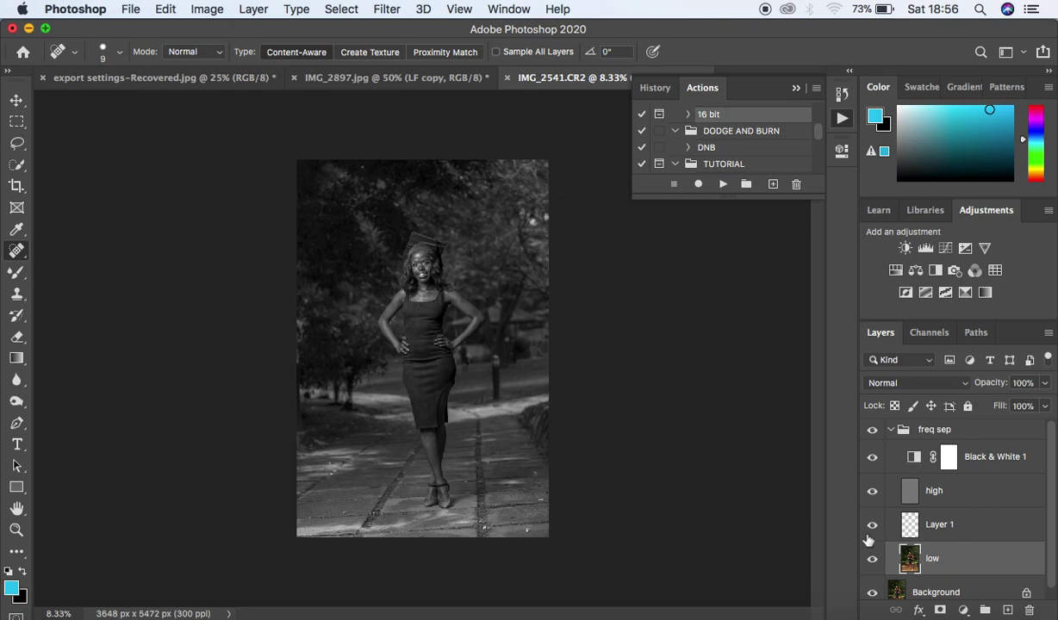
Step: Switch to the Mixer Brush for the low layer and clean the brush of any loaded paint
{"action": "left_click", "coordinate": [17, 272]}
{"action": "left_click", "coordinate": [796, 89]}
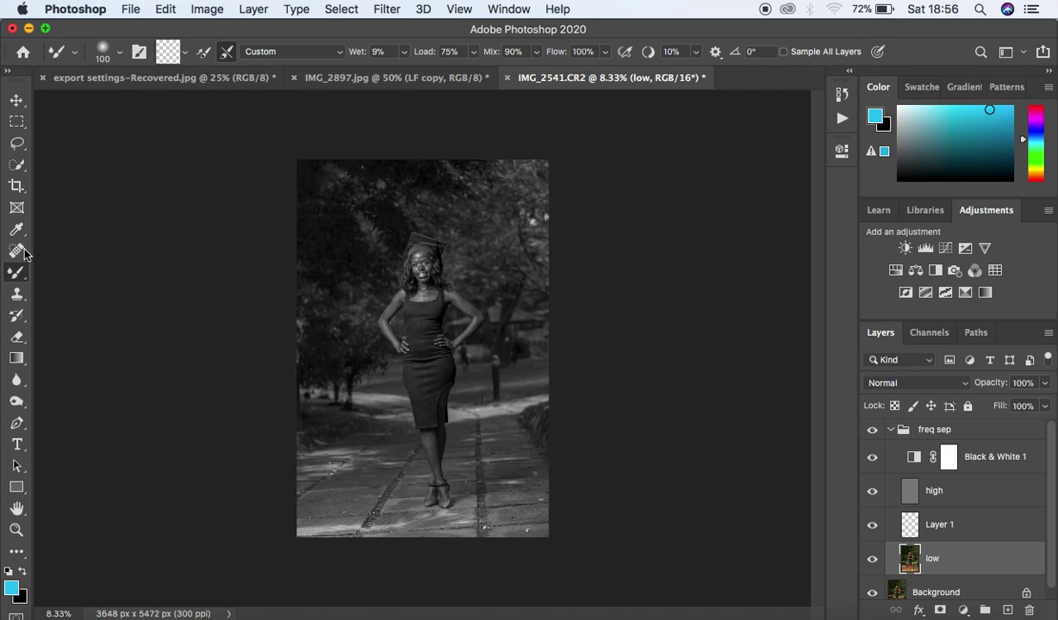
{"action": "key", "text": "super+equal"}
{"action": "key", "text": "super+equal"}
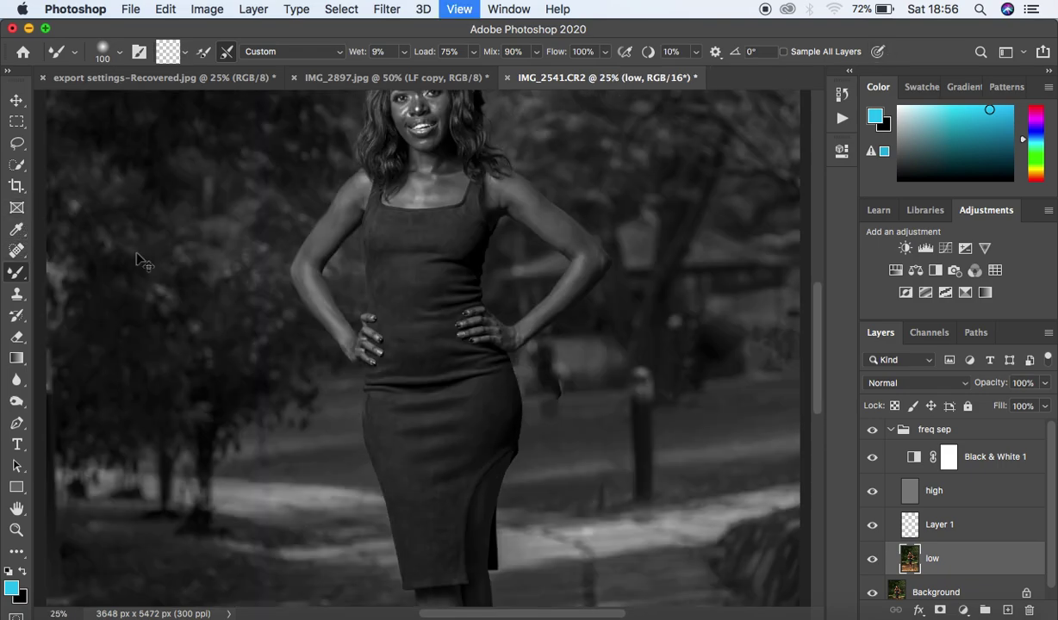
{"action": "key", "text": "super+equal"}
{"action": "left_click_drag", "start_coordinate": [815, 330], "coordinate": [814, 228]}
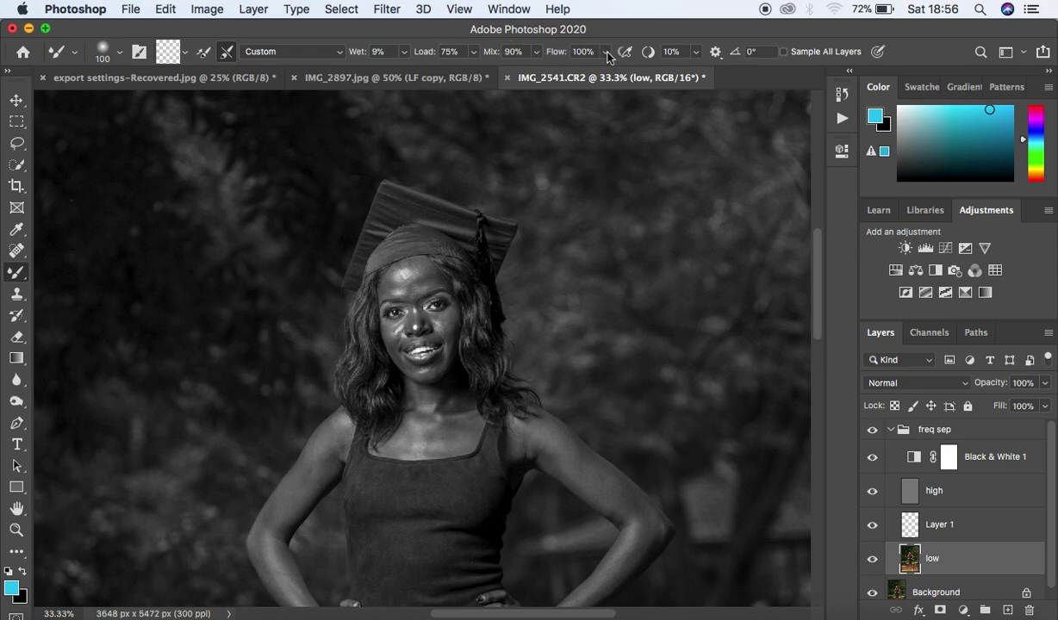
{"action": "left_click", "coordinate": [183, 55]}
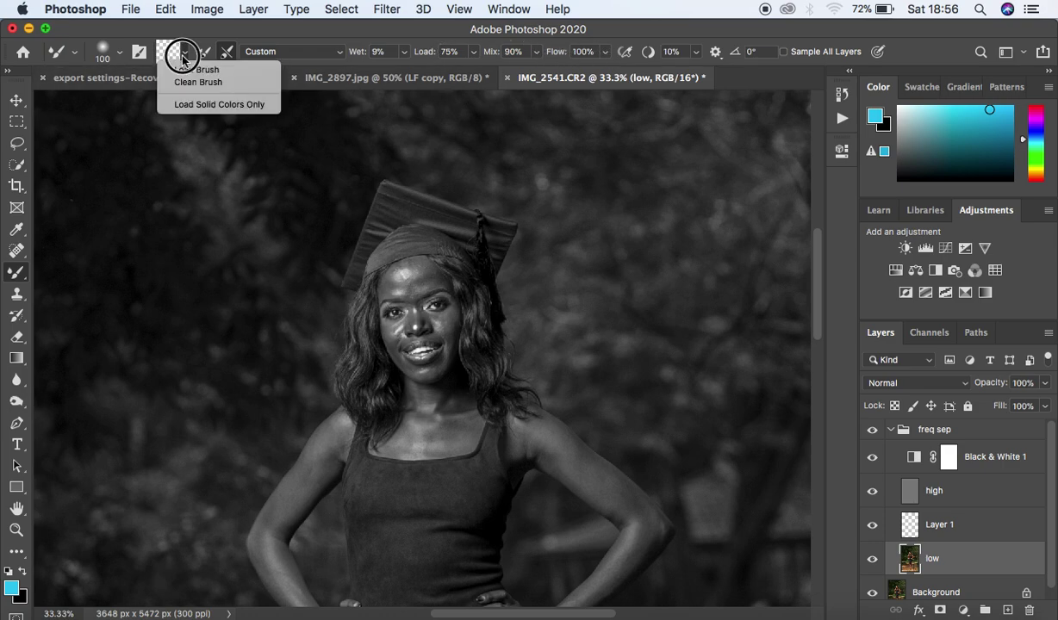
{"action": "left_click", "coordinate": [189, 83]}
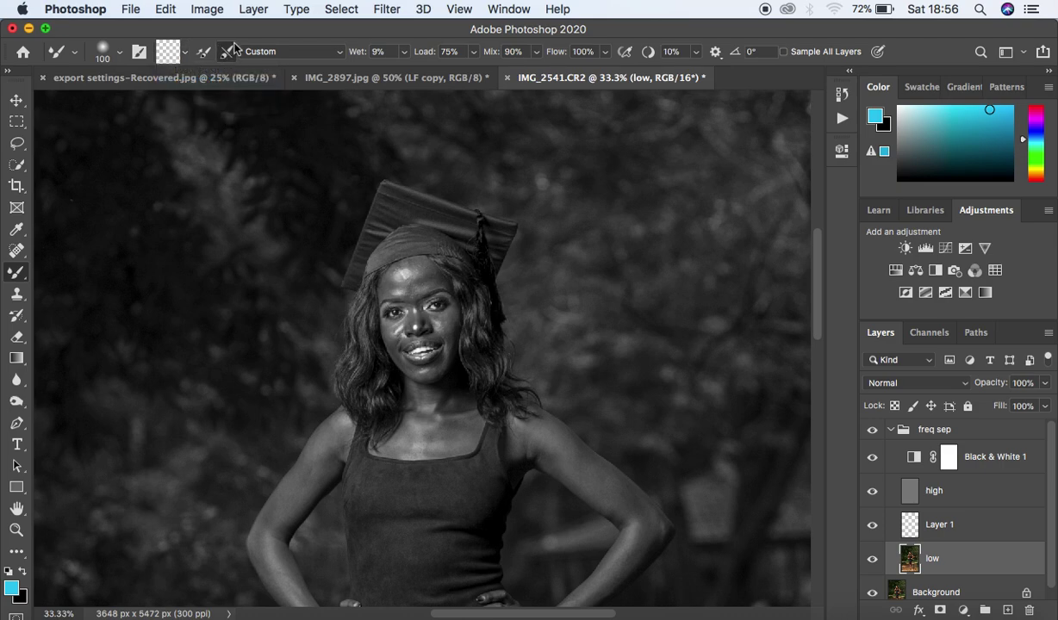
{"action": "left_click", "coordinate": [229, 51]}
Step: Reduce the Mixer Brush size to 45 and blend the uneven highlights on the woman's forehead
{"action": "key", "text": "super+equal"}
{"action": "key", "text": "super+equal"}
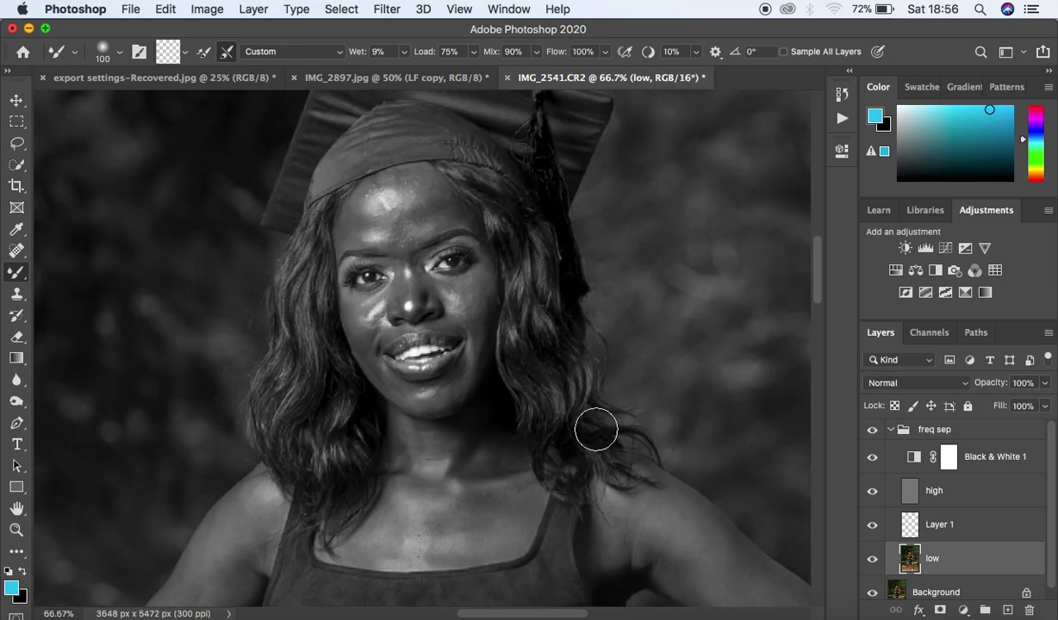
{"action": "key", "text": "bracketleft"}
{"action": "key", "text": "bracketleft"}
{"action": "key", "text": "bracketleft"}
{"action": "key", "text": "bracketleft"}
{"action": "key", "text": "bracketleft"}
{"action": "key", "text": "bracketright"}
{"action": "mouse_move", "coordinate": [434, 210]}
{"action": "left_mouse_down"}
{"action": "mouse_move", "coordinate": [430, 190]}
{"action": "mouse_move", "coordinate": [432, 205]}
{"action": "mouse_move", "coordinate": [420, 207]}
{"action": "mouse_move", "coordinate": [441, 217]}
{"action": "mouse_move", "coordinate": [384, 233]}
{"action": "mouse_move", "coordinate": [383, 220]}
{"action": "mouse_move", "coordinate": [425, 187]}
{"action": "mouse_move", "coordinate": [447, 216]}
{"action": "mouse_move", "coordinate": [416, 189]}
{"action": "mouse_move", "coordinate": [359, 211]}
{"action": "mouse_move", "coordinate": [359, 236]}
{"action": "mouse_move", "coordinate": [354, 210]}
{"action": "mouse_move", "coordinate": [384, 234]}
{"action": "mouse_move", "coordinate": [361, 231]}
{"action": "mouse_move", "coordinate": [382, 233]}
{"action": "mouse_move", "coordinate": [423, 193]}
{"action": "mouse_move", "coordinate": [406, 179]}
{"action": "mouse_move", "coordinate": [432, 187]}
{"action": "mouse_move", "coordinate": [443, 206]}
{"action": "mouse_move", "coordinate": [373, 203]}
{"action": "mouse_move", "coordinate": [402, 196]}
{"action": "mouse_move", "coordinate": [389, 185]}
{"action": "mouse_move", "coordinate": [396, 177]}
{"action": "mouse_move", "coordinate": [371, 188]}
{"action": "mouse_move", "coordinate": [363, 213]}
{"action": "mouse_move", "coordinate": [378, 222]}
{"action": "mouse_move", "coordinate": [411, 209]}
{"action": "mouse_move", "coordinate": [395, 212]}
{"action": "mouse_move", "coordinate": [383, 181]}
{"action": "mouse_move", "coordinate": [420, 179]}
{"action": "mouse_move", "coordinate": [410, 177]}
{"action": "mouse_move", "coordinate": [444, 209]}
{"action": "mouse_move", "coordinate": [427, 223]}
{"action": "mouse_move", "coordinate": [348, 223]}
{"action": "mouse_move", "coordinate": [349, 234]}
{"action": "mouse_move", "coordinate": [364, 198]}
{"action": "mouse_move", "coordinate": [396, 181]}
{"action": "mouse_move", "coordinate": [380, 189]}
{"action": "mouse_move", "coordinate": [395, 182]}
{"action": "mouse_move", "coordinate": [384, 170]}
{"action": "mouse_move", "coordinate": [415, 179]}
{"action": "mouse_move", "coordinate": [404, 205]}
{"action": "mouse_move", "coordinate": [389, 199]}
{"action": "mouse_move", "coordinate": [396, 193]}
{"action": "mouse_move", "coordinate": [379, 200]}
{"action": "mouse_move", "coordinate": [427, 208]}
{"action": "mouse_move", "coordinate": [415, 233]}
{"action": "mouse_move", "coordinate": [376, 222]}
{"action": "mouse_move", "coordinate": [368, 200]}
{"action": "left_mouse_up"}
{"action": "key", "text": "bracketleft"}
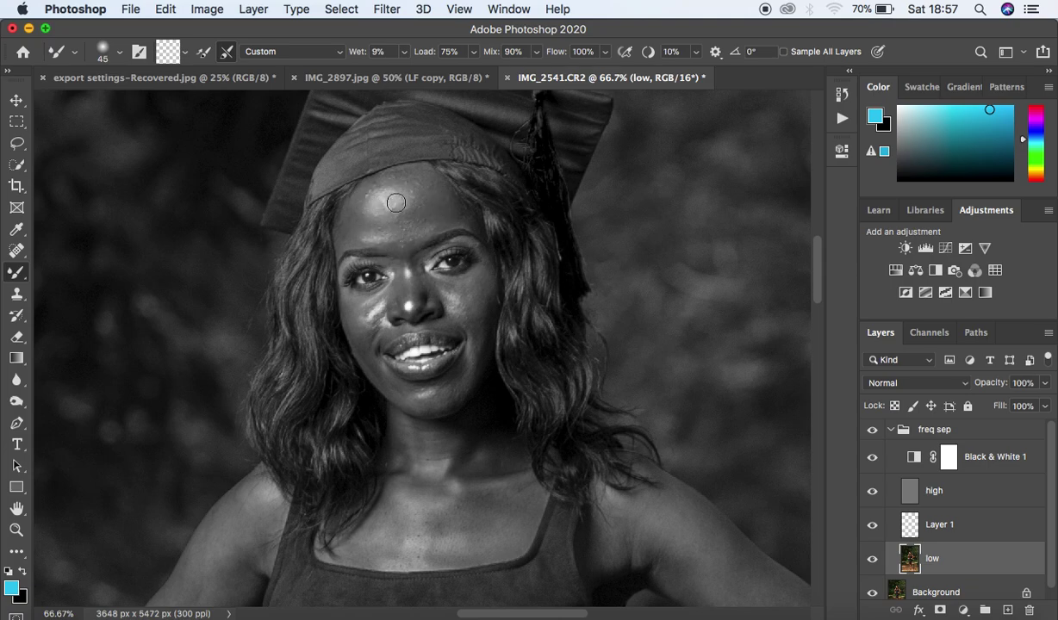
Step: Hide the Black & White 1 layer temporarily and toggle the freq sep group to compare the forehead with the original
{"action": "left_click", "coordinate": [870, 458]}
{"action": "left_click", "coordinate": [872, 431]}
{"action": "left_click", "coordinate": [873, 432]}
{"action": "left_click", "coordinate": [873, 432]}
{"action": "left_click", "coordinate": [873, 432]}
{"action": "left_click", "coordinate": [873, 432]}
{"action": "left_click", "coordinate": [873, 432]}
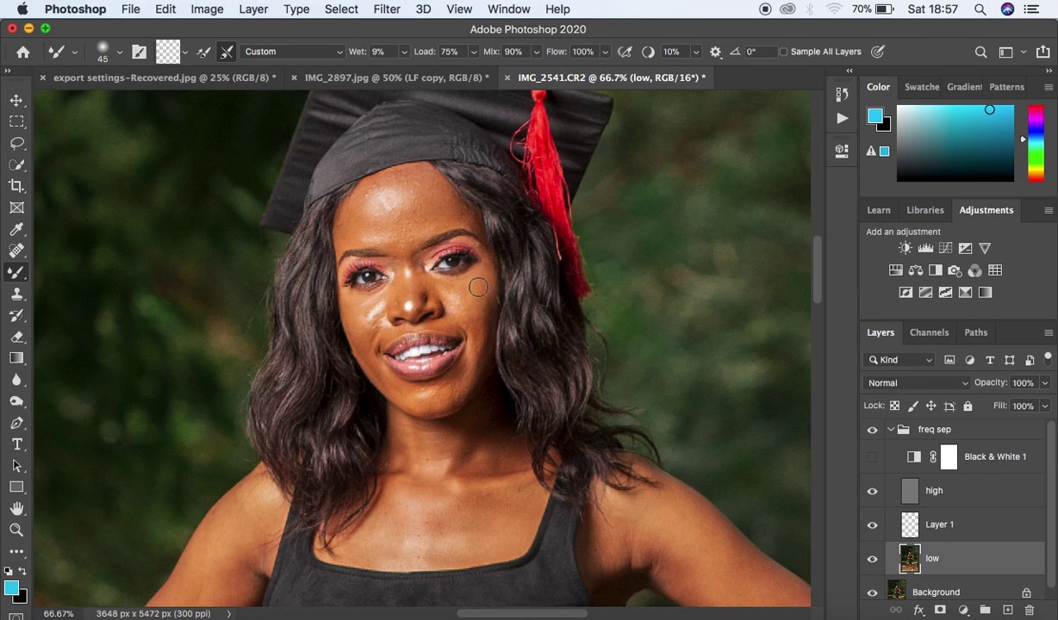
{"action": "left_click", "coordinate": [872, 456]}
Step: Blend the skin tones on the woman's cheeks, chin and around the mouth with a Mixer Brush of size 30
{"action": "mouse_move", "coordinate": [479, 286]}
{"action": "left_mouse_down"}
{"action": "mouse_move", "coordinate": [472, 302]}
{"action": "mouse_move", "coordinate": [484, 283]}
{"action": "mouse_move", "coordinate": [463, 290]}
{"action": "left_mouse_up"}
{"action": "mouse_move", "coordinate": [341, 306]}
{"action": "left_mouse_down"}
{"action": "mouse_move", "coordinate": [355, 319]}
{"action": "mouse_move", "coordinate": [354, 304]}
{"action": "mouse_move", "coordinate": [357, 323]}
{"action": "mouse_move", "coordinate": [373, 302]}
{"action": "mouse_move", "coordinate": [368, 321]}
{"action": "left_mouse_up"}
{"action": "mouse_move", "coordinate": [466, 300]}
{"action": "left_mouse_down"}
{"action": "mouse_move", "coordinate": [439, 277]}
{"action": "mouse_move", "coordinate": [476, 290]}
{"action": "mouse_move", "coordinate": [469, 345]}
{"action": "mouse_move", "coordinate": [460, 343]}
{"action": "left_mouse_up"}
{"action": "mouse_move", "coordinate": [455, 399]}
{"action": "left_mouse_down"}
{"action": "mouse_move", "coordinate": [418, 404]}
{"action": "mouse_move", "coordinate": [371, 362]}
{"action": "mouse_move", "coordinate": [388, 383]}
{"action": "mouse_move", "coordinate": [457, 392]}
{"action": "left_mouse_up"}
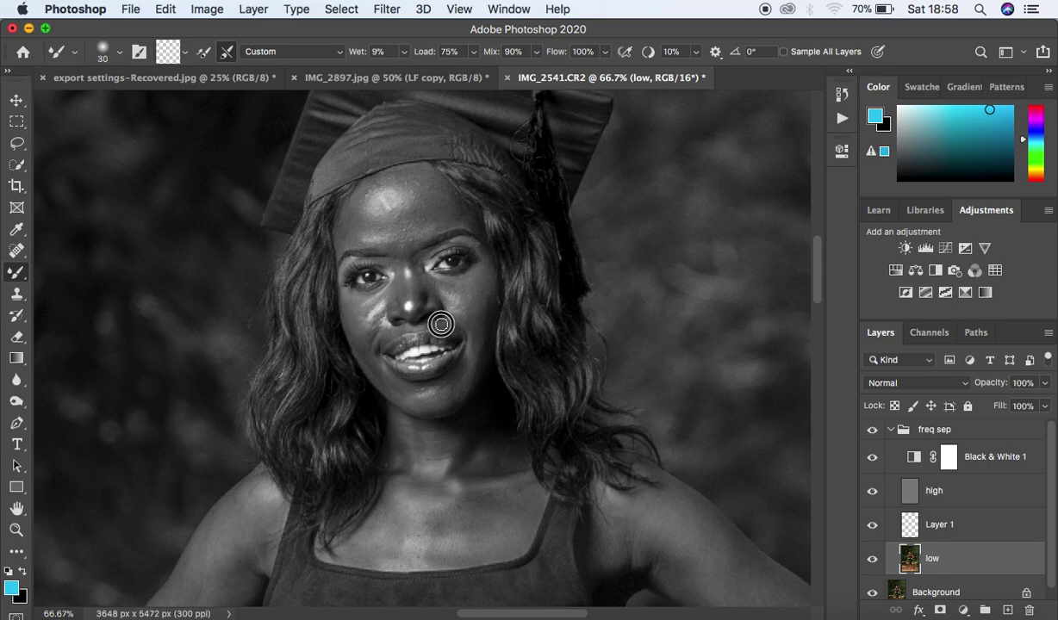
{"action": "mouse_move", "coordinate": [397, 329]}
{"action": "left_mouse_down"}
{"action": "mouse_move", "coordinate": [383, 338]}
{"action": "mouse_move", "coordinate": [366, 315]}
{"action": "mouse_move", "coordinate": [396, 284]}
{"action": "mouse_move", "coordinate": [393, 264]}
{"action": "mouse_move", "coordinate": [428, 287]}
{"action": "mouse_move", "coordinate": [444, 281]}
{"action": "mouse_move", "coordinate": [423, 269]}
{"action": "mouse_move", "coordinate": [426, 295]}
{"action": "mouse_move", "coordinate": [390, 265]}
{"action": "mouse_move", "coordinate": [405, 283]}
{"action": "mouse_move", "coordinate": [392, 277]}
{"action": "mouse_move", "coordinate": [401, 281]}
{"action": "mouse_move", "coordinate": [369, 297]}
{"action": "mouse_move", "coordinate": [359, 337]}
{"action": "mouse_move", "coordinate": [350, 310]}
{"action": "left_mouse_up"}
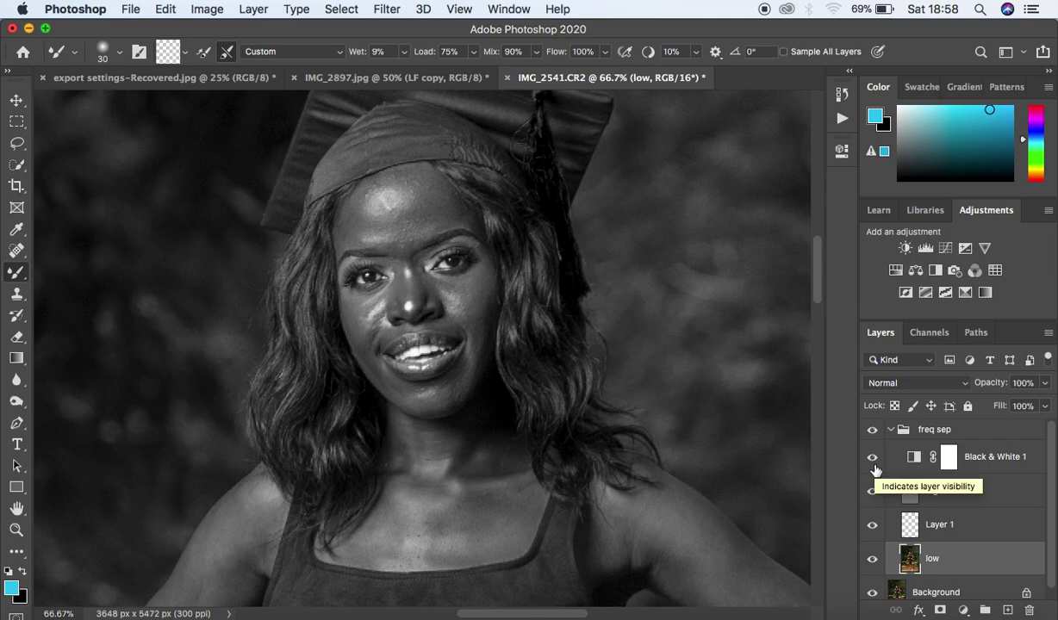
Step: Compare the smoothed face with the original in color by toggling the freq sep group with Black & White 1 temporarily hidden
{"action": "key", "text": "super+minus"}
{"action": "key", "text": "super+minus"}
{"action": "key", "text": "super+minus"}
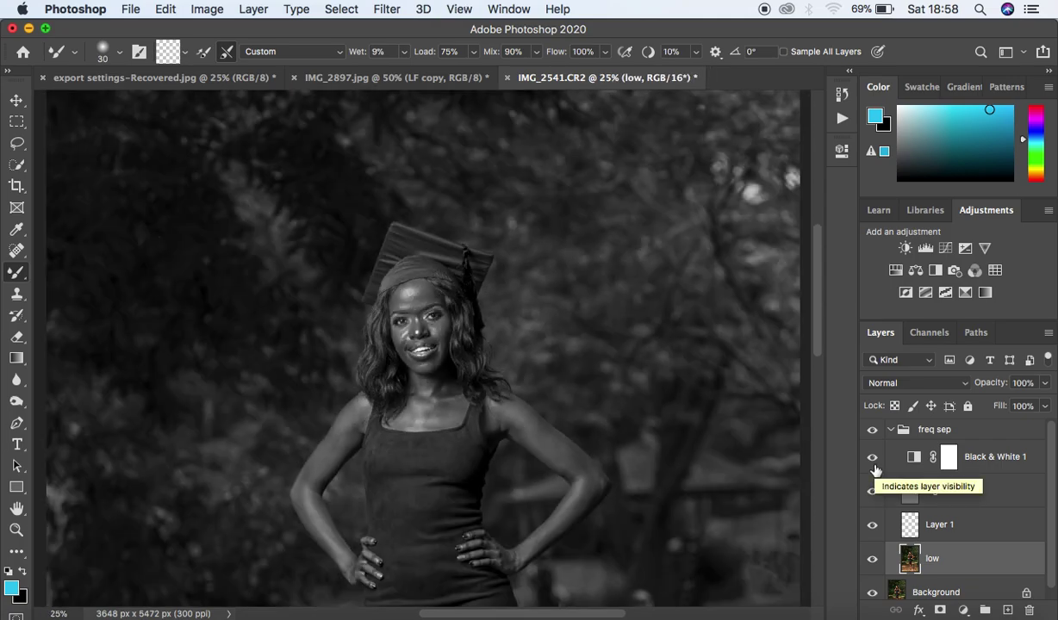
{"action": "left_click", "coordinate": [872, 457]}
{"action": "left_click", "coordinate": [873, 431]}
{"action": "left_click", "coordinate": [872, 431]}
{"action": "left_click", "coordinate": [873, 431]}
{"action": "left_click", "coordinate": [873, 431]}
{"action": "left_click", "coordinate": [873, 431]}
{"action": "left_click", "coordinate": [874, 431]}
{"action": "left_click", "coordinate": [874, 431]}
{"action": "left_click", "coordinate": [873, 431]}
{"action": "left_click", "coordinate": [872, 431]}
{"action": "left_click", "coordinate": [873, 431]}
{"action": "left_click", "coordinate": [872, 430]}
{"action": "left_click", "coordinate": [873, 430]}
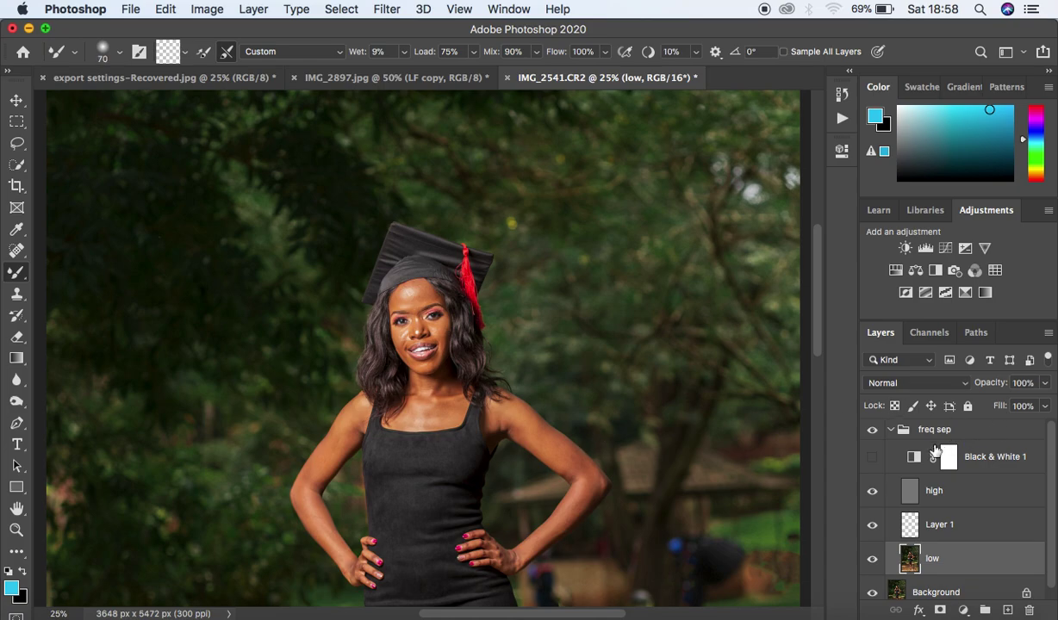
{"action": "left_click", "coordinate": [873, 458]}
Step: Set the Reds value of the Black & White 1 adjustment to -5
{"action": "double_click", "coordinate": [915, 458]}
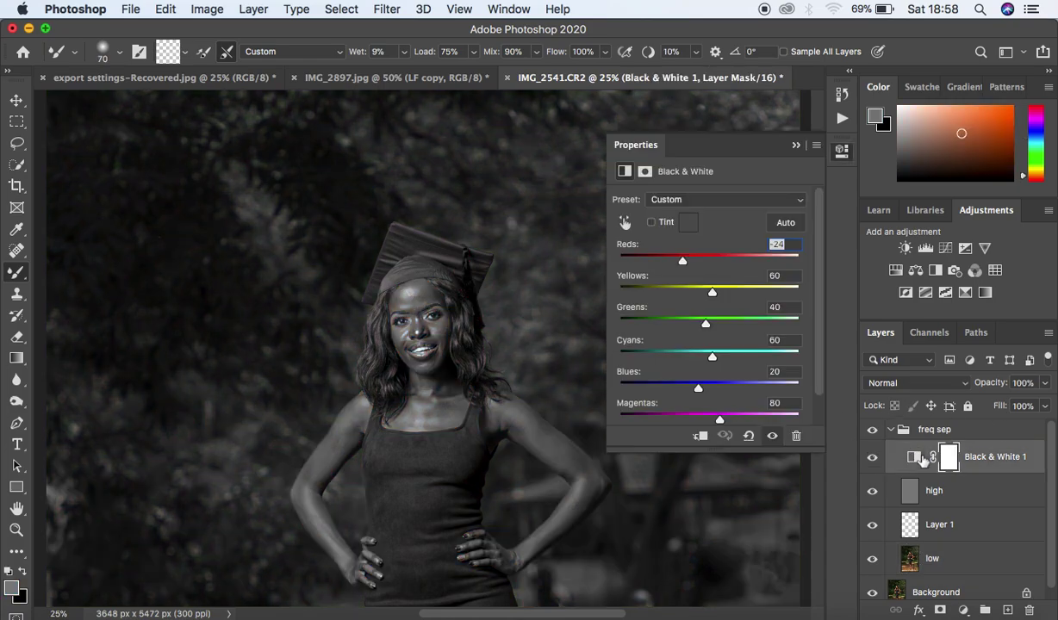
{"action": "left_click_drag", "start_coordinate": [685, 258], "coordinate": [689, 257]}
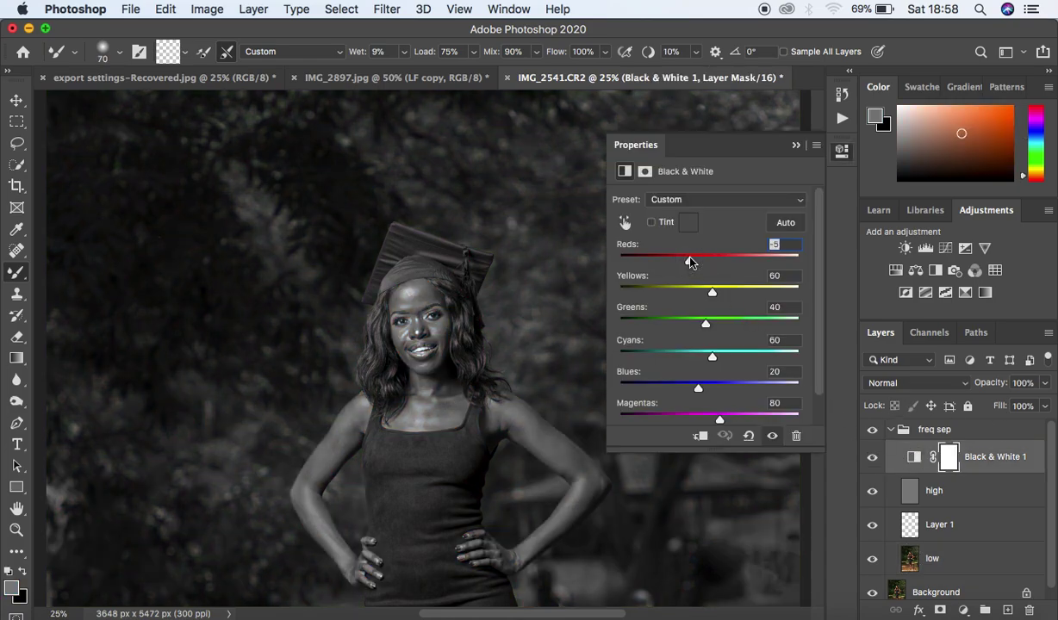
{"action": "left_click", "coordinate": [794, 146]}
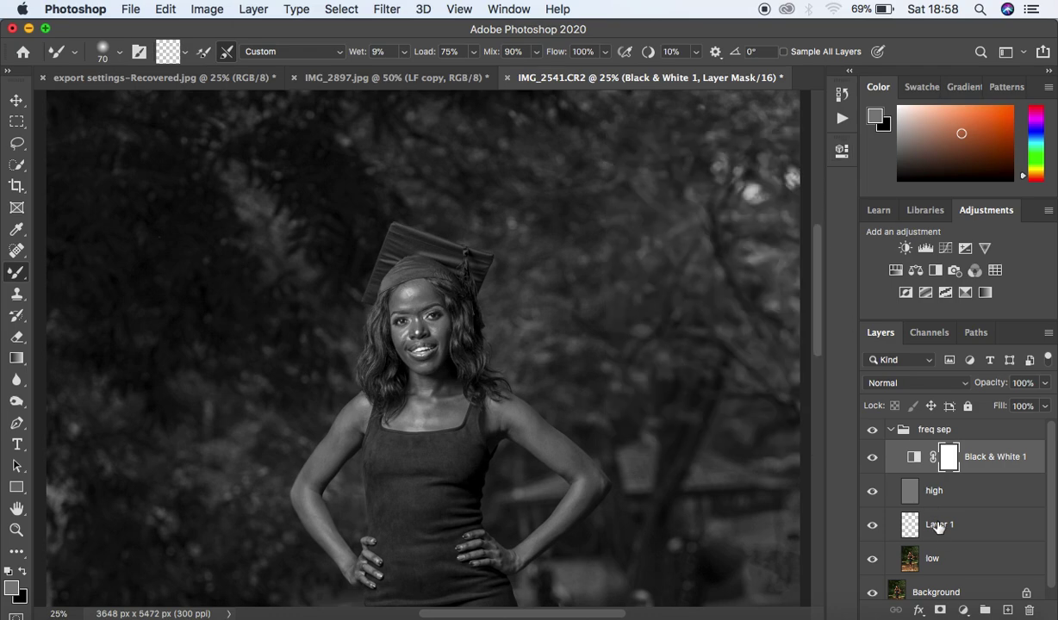
Step: Blend the tones on both arms and the upper chest of the low layer with a Mixer Brush of size 100
{"action": "left_click", "coordinate": [948, 558]}
{"action": "left_click_drag", "start_coordinate": [816, 321], "coordinate": [819, 358]}
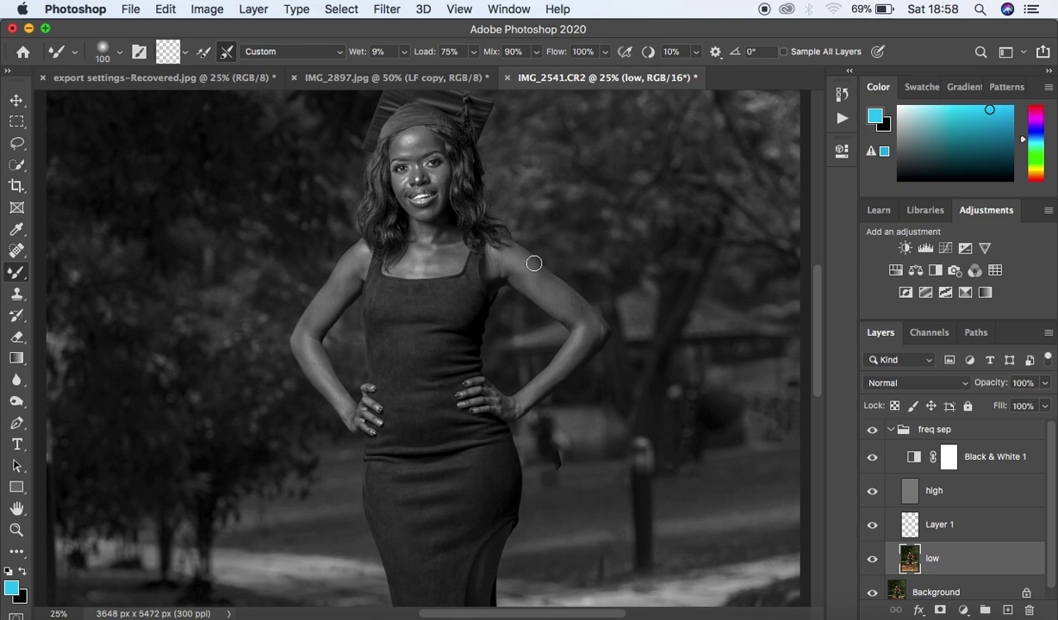
{"action": "mouse_move", "coordinate": [528, 265]}
{"action": "left_mouse_down"}
{"action": "mouse_move", "coordinate": [559, 285]}
{"action": "mouse_move", "coordinate": [530, 279]}
{"action": "mouse_move", "coordinate": [586, 311]}
{"action": "mouse_move", "coordinate": [529, 267]}
{"action": "mouse_move", "coordinate": [511, 275]}
{"action": "mouse_move", "coordinate": [586, 333]}
{"action": "mouse_move", "coordinate": [527, 397]}
{"action": "mouse_move", "coordinate": [565, 318]}
{"action": "left_mouse_up"}
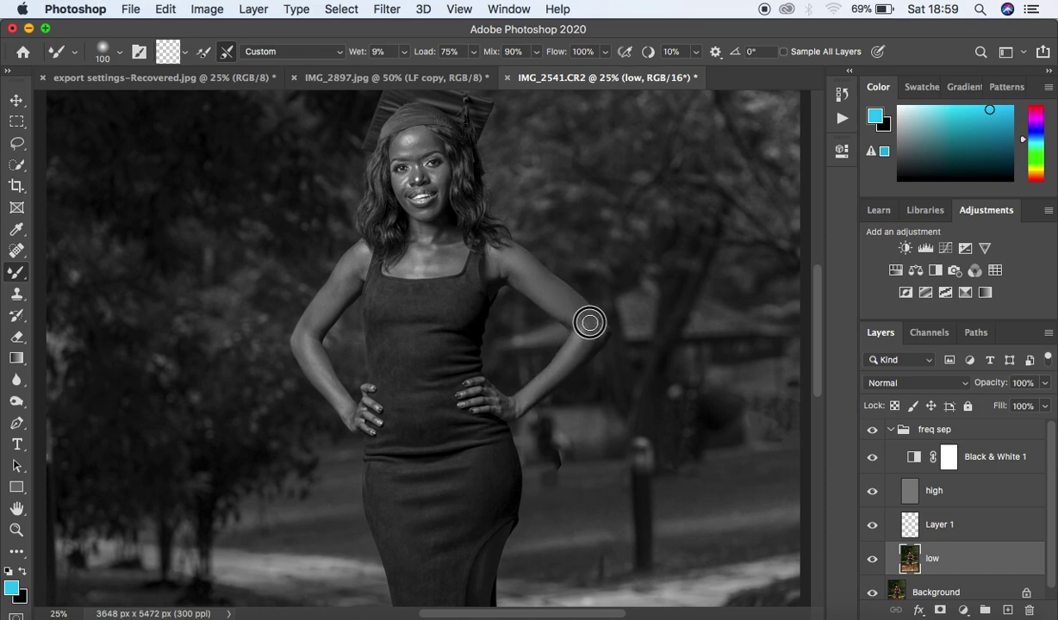
{"action": "mouse_move", "coordinate": [348, 284]}
{"action": "left_mouse_down"}
{"action": "mouse_move", "coordinate": [323, 307]}
{"action": "mouse_move", "coordinate": [340, 267]}
{"action": "mouse_move", "coordinate": [335, 288]}
{"action": "mouse_move", "coordinate": [347, 273]}
{"action": "mouse_move", "coordinate": [302, 337]}
{"action": "mouse_move", "coordinate": [344, 407]}
{"action": "mouse_move", "coordinate": [296, 338]}
{"action": "mouse_move", "coordinate": [347, 272]}
{"action": "mouse_move", "coordinate": [341, 288]}
{"action": "mouse_move", "coordinate": [361, 245]}
{"action": "mouse_move", "coordinate": [350, 276]}
{"action": "left_mouse_up"}
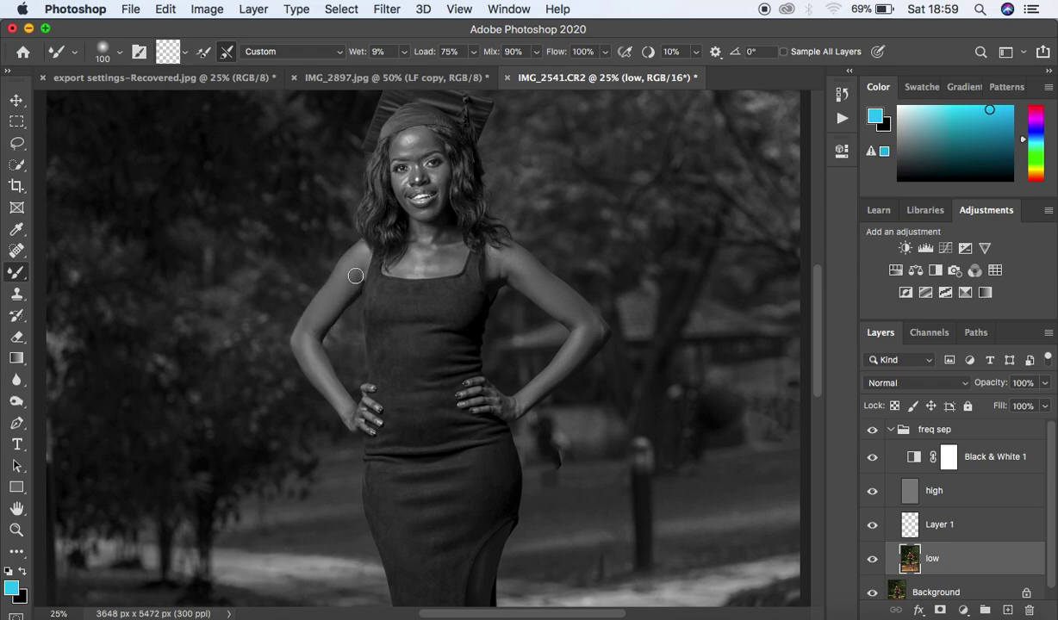
{"action": "mouse_move", "coordinate": [435, 261]}
{"action": "left_mouse_down"}
{"action": "mouse_move", "coordinate": [404, 266]}
{"action": "mouse_move", "coordinate": [433, 246]}
{"action": "mouse_move", "coordinate": [437, 258]}
{"action": "mouse_move", "coordinate": [411, 267]}
{"action": "mouse_move", "coordinate": [402, 238]}
{"action": "mouse_move", "coordinate": [418, 233]}
{"action": "mouse_move", "coordinate": [440, 238]}
{"action": "mouse_move", "coordinate": [418, 238]}
{"action": "mouse_move", "coordinate": [434, 268]}
{"action": "mouse_move", "coordinate": [436, 258]}
{"action": "mouse_move", "coordinate": [404, 269]}
{"action": "mouse_move", "coordinate": [441, 260]}
{"action": "mouse_move", "coordinate": [423, 239]}
{"action": "left_mouse_up"}
Step: Smooth the tones on the woman's legs and feet with the Mixer Brush at sizes 150 and 100
{"action": "left_click_drag", "start_coordinate": [814, 271], "coordinate": [820, 379]}
{"action": "key", "text": "bracketright"}
{"action": "key", "text": "bracketright"}
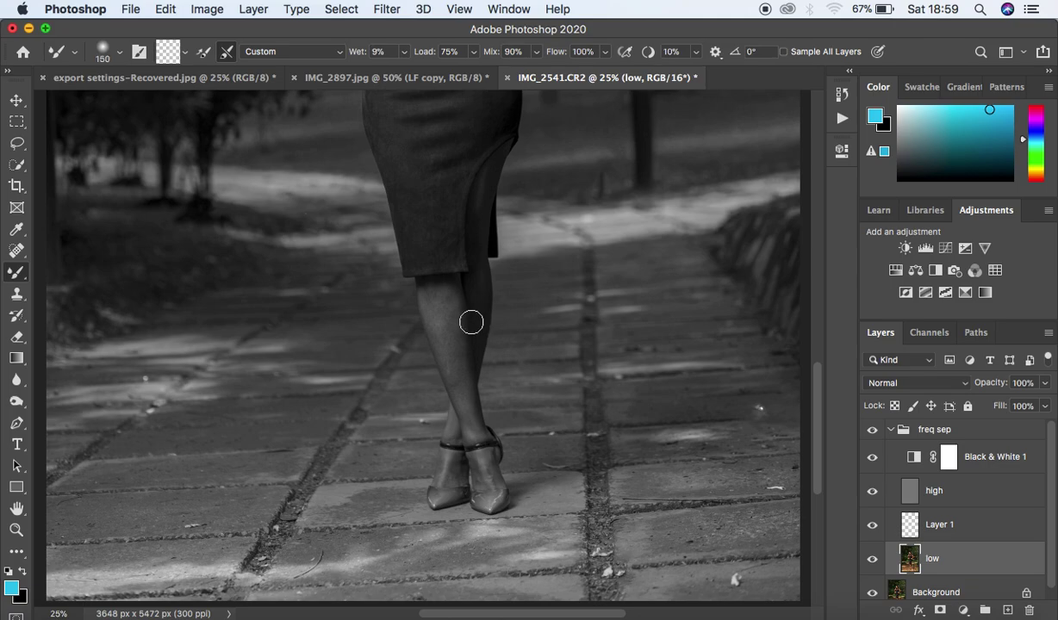
{"action": "mouse_move", "coordinate": [449, 299]}
{"action": "left_mouse_down"}
{"action": "mouse_move", "coordinate": [450, 323]}
{"action": "mouse_move", "coordinate": [449, 306]}
{"action": "mouse_move", "coordinate": [439, 306]}
{"action": "mouse_move", "coordinate": [443, 318]}
{"action": "mouse_move", "coordinate": [430, 300]}
{"action": "mouse_move", "coordinate": [435, 333]}
{"action": "mouse_move", "coordinate": [467, 421]}
{"action": "mouse_move", "coordinate": [452, 312]}
{"action": "mouse_move", "coordinate": [430, 305]}
{"action": "mouse_move", "coordinate": [479, 323]}
{"action": "mouse_move", "coordinate": [481, 208]}
{"action": "mouse_move", "coordinate": [482, 321]}
{"action": "left_mouse_up"}
{"action": "key", "text": "bracketleft"}
{"action": "key", "text": "bracketleft"}
{"action": "mouse_move", "coordinate": [456, 368]}
{"action": "left_mouse_down"}
{"action": "mouse_move", "coordinate": [460, 384]}
{"action": "mouse_move", "coordinate": [429, 338]}
{"action": "mouse_move", "coordinate": [432, 301]}
{"action": "left_mouse_up"}
{"action": "mouse_move", "coordinate": [469, 449]}
{"action": "left_mouse_down"}
{"action": "mouse_move", "coordinate": [483, 481]}
{"action": "mouse_move", "coordinate": [488, 465]}
{"action": "mouse_move", "coordinate": [481, 475]}
{"action": "mouse_move", "coordinate": [457, 465]}
{"action": "left_mouse_up"}
{"action": "mouse_move", "coordinate": [463, 374]}
{"action": "left_mouse_down"}
{"action": "mouse_move", "coordinate": [430, 334]}
{"action": "mouse_move", "coordinate": [425, 295]}
{"action": "mouse_move", "coordinate": [457, 323]}
{"action": "left_mouse_up"}
Step: Hide the Black & White 1 layer and toggle the freq sep group to compare the full-body smoothing with the original
{"action": "key", "text": "ctrl+minus"}
{"action": "key", "text": "ctrl+minus"}
{"action": "key", "text": "ctrl+minus"}
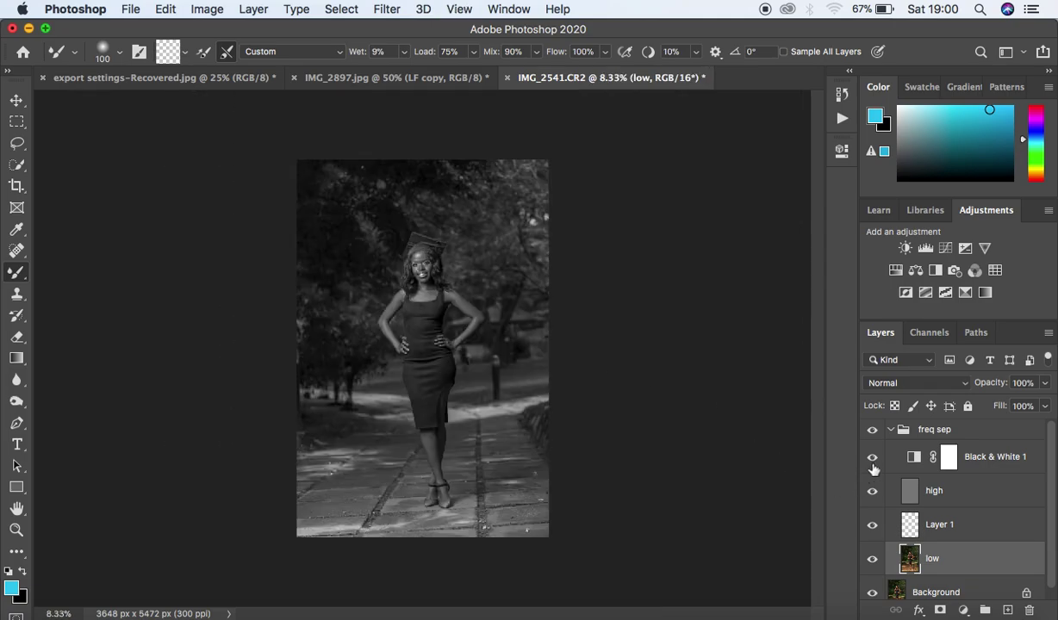
{"action": "left_click", "coordinate": [874, 466]}
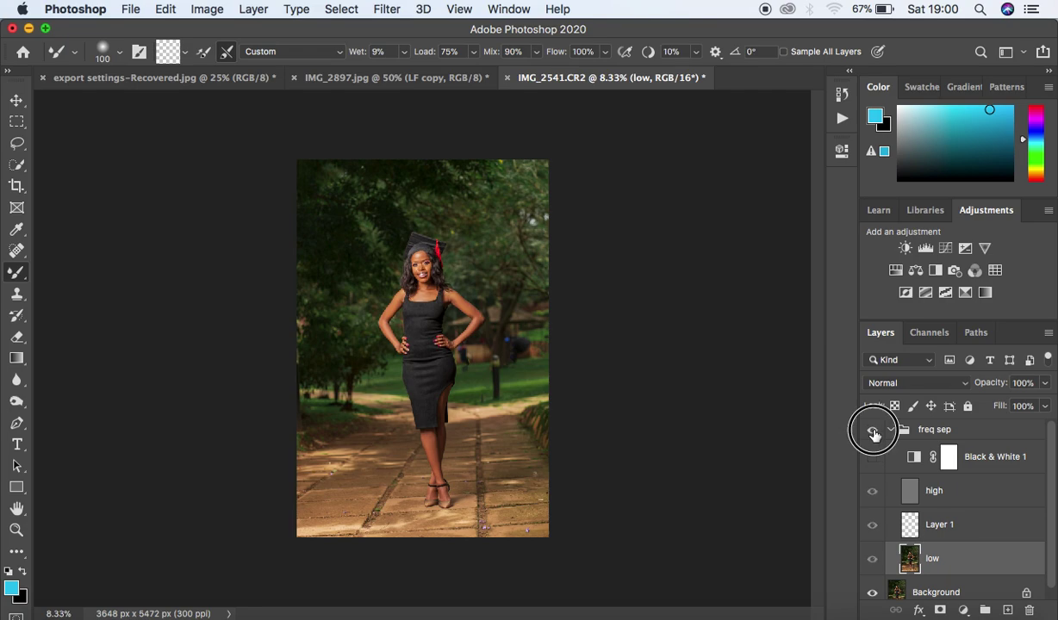
{"action": "key", "text": "ctrl+plus"}
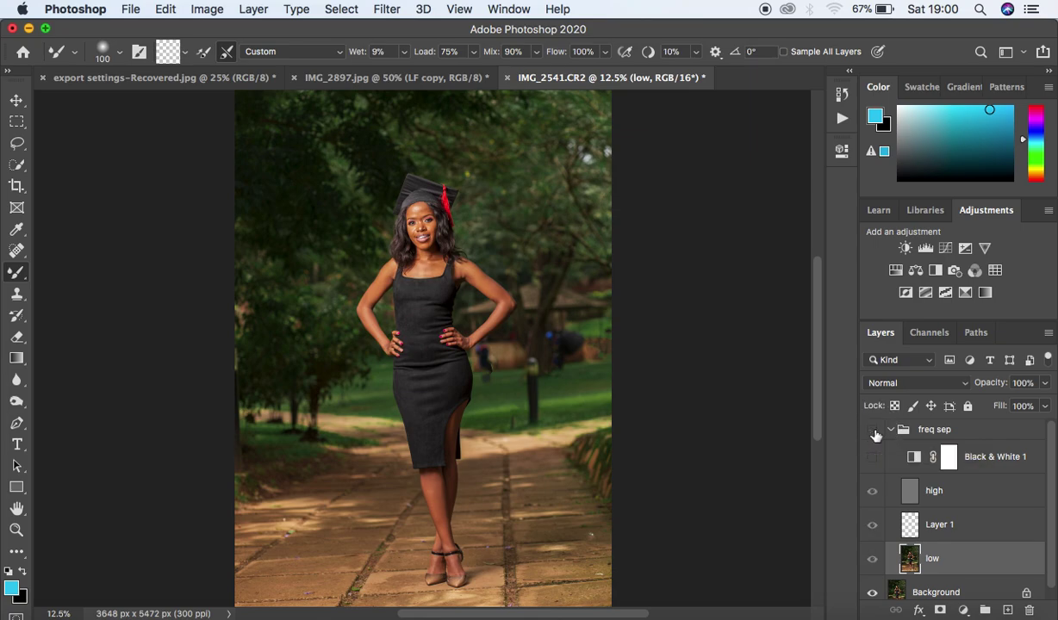
{"action": "left_click", "coordinate": [872, 431]}
{"action": "left_click", "coordinate": [872, 431]}
Step: Blend the remaining tone transitions on the woman's upper arm and chest with the Mixer Brush in color view
{"action": "left_click", "coordinate": [460, 342]}
{"action": "key", "text": "super+plus"}
{"action": "key", "text": "super+plus"}
{"action": "key", "text": "super+plus"}
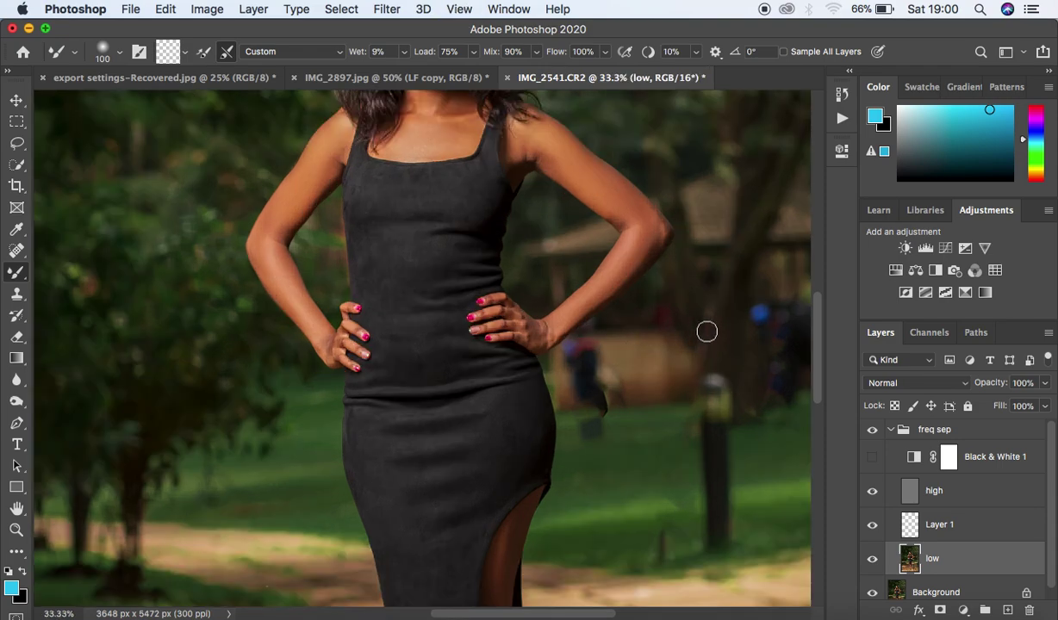
{"action": "mouse_move", "coordinate": [570, 177]}
{"action": "left_mouse_down"}
{"action": "mouse_move", "coordinate": [525, 143]}
{"action": "mouse_move", "coordinate": [482, 151]}
{"action": "left_mouse_up"}
Step: Select the high layer and heal the blemishes on the chin and lower cheek with the Spot Healing Brush at size 9
{"action": "left_click_drag", "start_coordinate": [816, 332], "coordinate": [815, 279]}
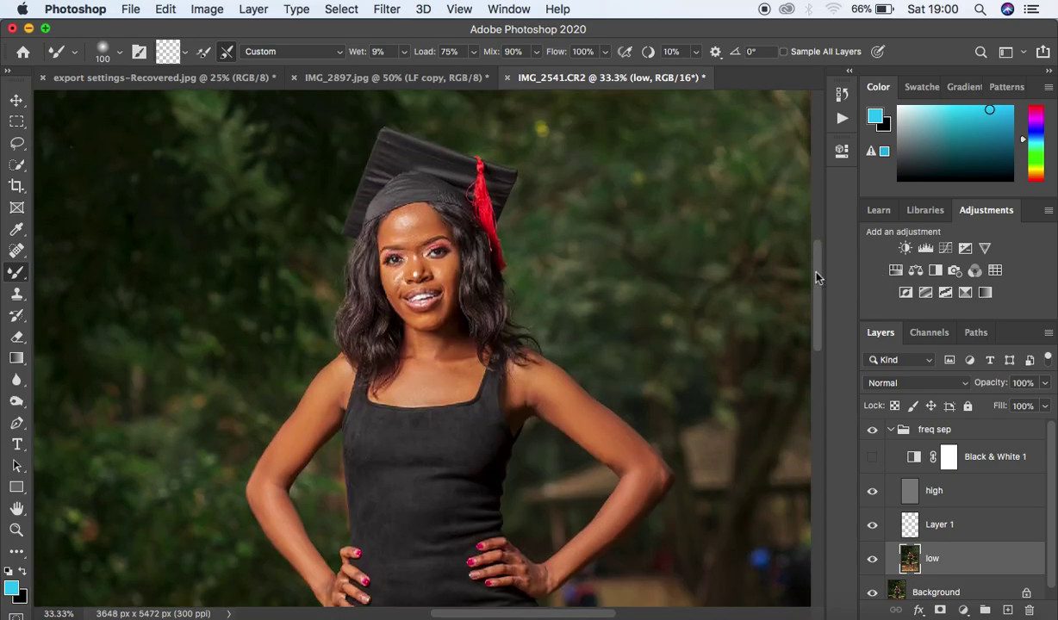
{"action": "left_click", "coordinate": [937, 493]}
{"action": "left_click", "coordinate": [19, 253]}
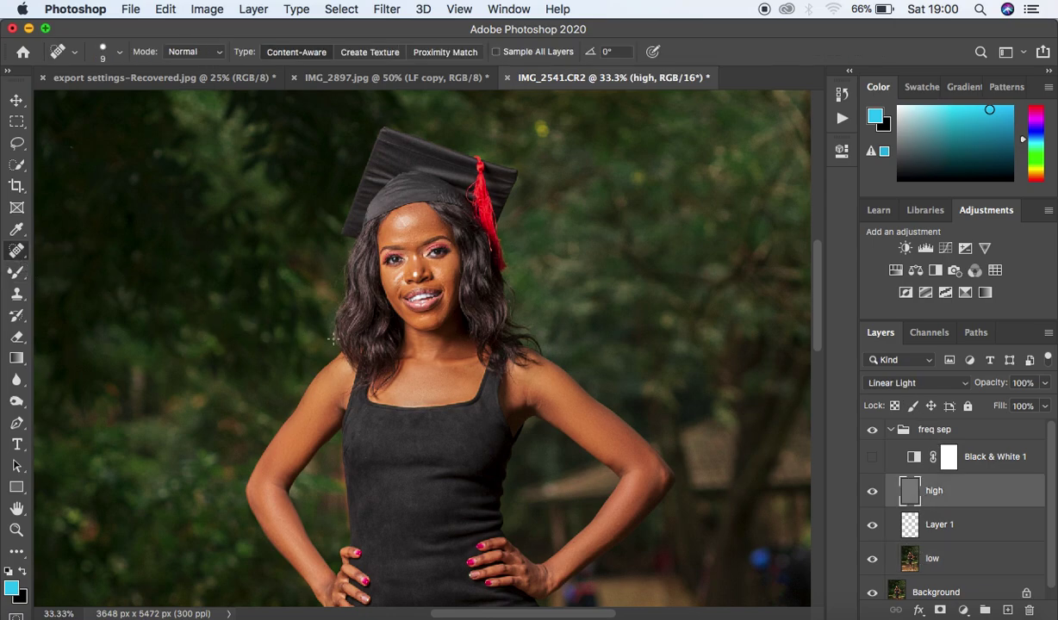
{"action": "key", "text": "super+plus"}
{"action": "key", "text": "super+plus"}
{"action": "key", "text": "super+plus"}
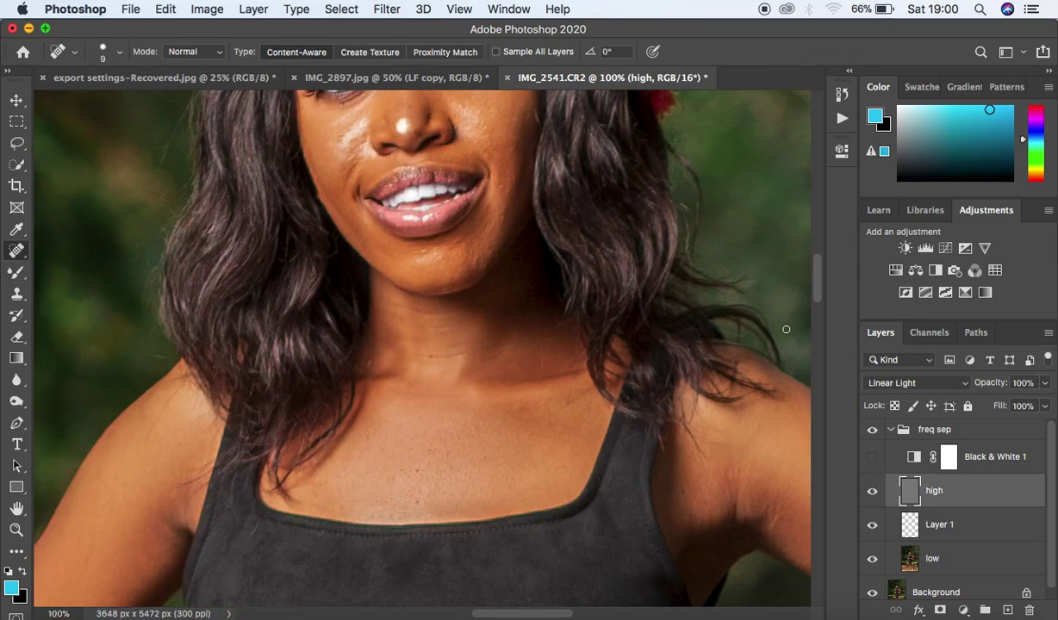
{"action": "left_click", "coordinate": [405, 243]}
{"action": "left_click", "coordinate": [454, 247]}
{"action": "left_click", "coordinate": [468, 251]}
{"action": "left_click", "coordinate": [515, 179]}
{"action": "left_click", "coordinate": [469, 144]}
{"action": "left_click", "coordinate": [468, 137]}
Step: Heal the remaining texture blemishes on the woman's forehead, nose and cheek with the Spot Healing Brush
{"action": "left_click_drag", "start_coordinate": [817, 273], "coordinate": [819, 252]}
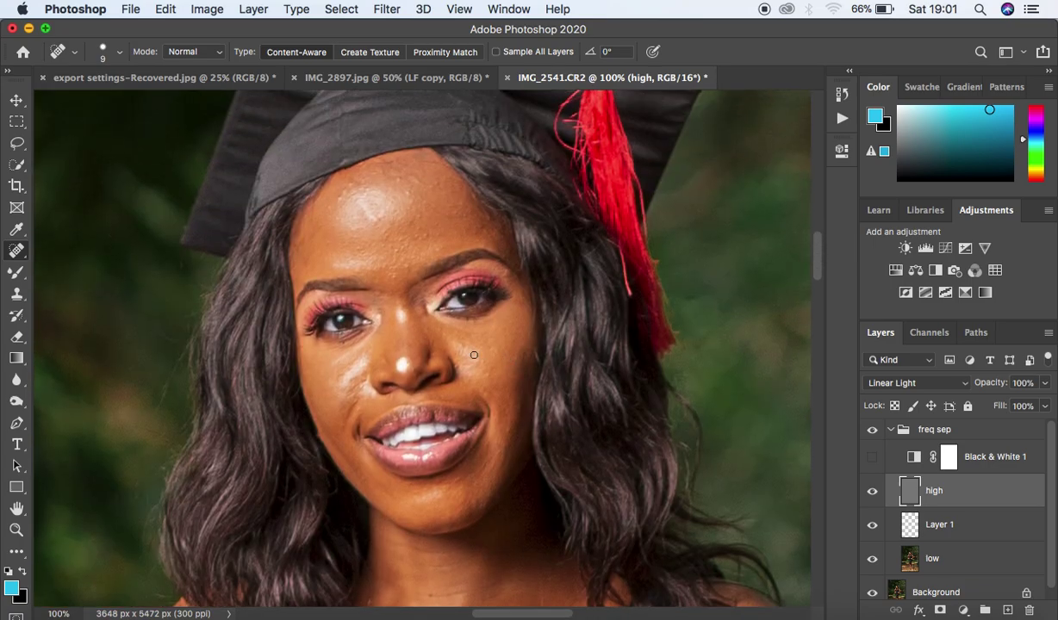
{"action": "left_click", "coordinate": [378, 264]}
{"action": "left_click", "coordinate": [345, 196]}
{"action": "left_click", "coordinate": [434, 204]}
{"action": "left_click", "coordinate": [321, 199]}
{"action": "left_click", "coordinate": [413, 299]}
{"action": "left_click", "coordinate": [484, 379]}
{"action": "left_click", "coordinate": [446, 330]}
{"action": "left_click", "coordinate": [404, 205]}
Step: Toggle the freq sep group's visibility to compare the finished skin retouch with the original across the whole portrait
{"action": "key", "text": "super+minus"}
{"action": "key", "text": "super+minus"}
{"action": "key", "text": "super+minus"}
{"action": "key", "text": "super+minus"}
{"action": "key", "text": "super+minus"}
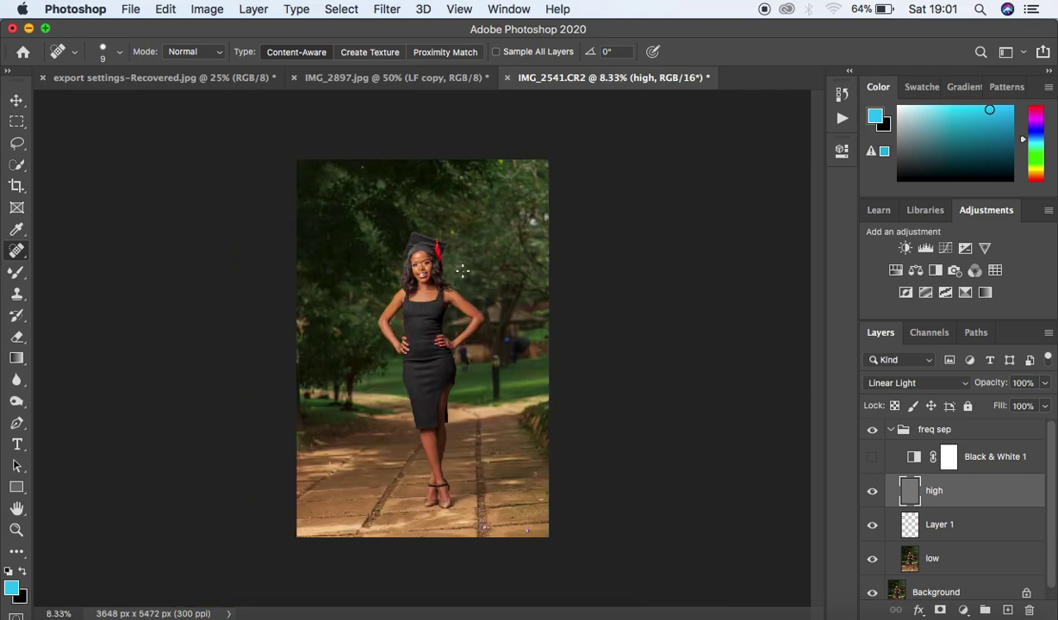
{"action": "left_click", "coordinate": [872, 431]}
{"action": "left_click", "coordinate": [872, 431]}
Step: Delete the Black & White 1 adjustment layer from the freq sep group
{"action": "key", "text": "super+plus"}
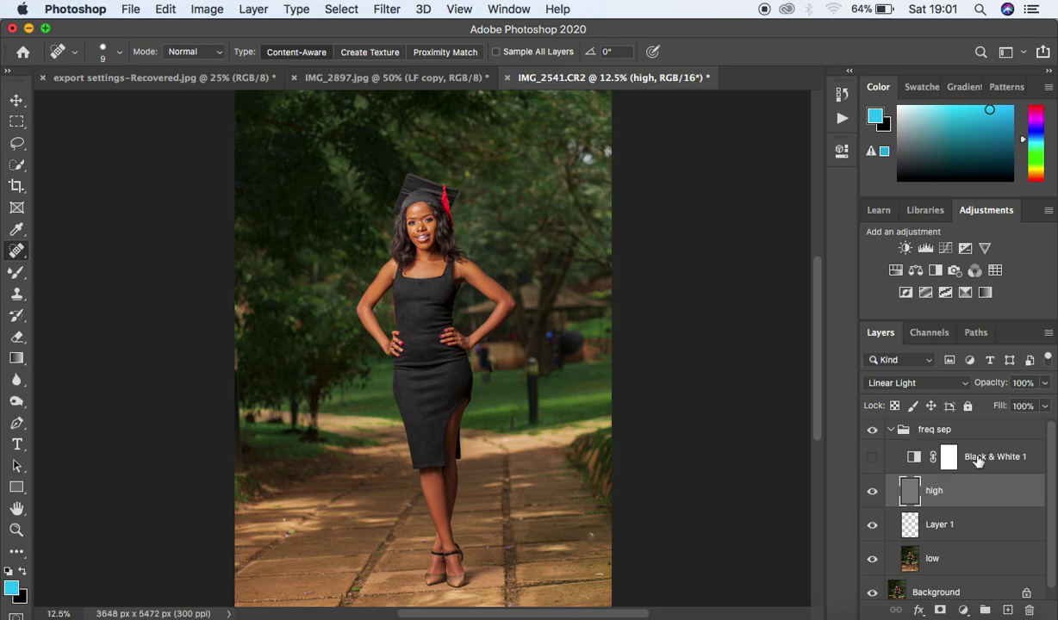
{"action": "left_click", "coordinate": [944, 449]}
{"action": "key", "text": "Delete"}
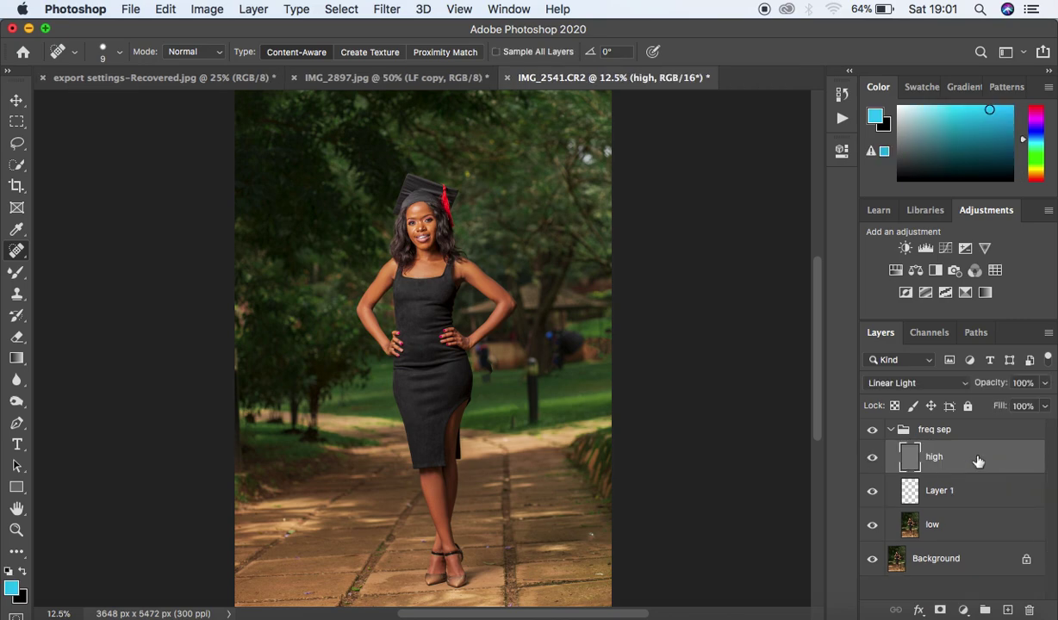
Step: Add a Selective Color adjustment layer above the collapsed freq sep group and slightly reduce the yellow in its Yellows range
{"action": "left_click", "coordinate": [894, 431]}
{"action": "left_click", "coordinate": [963, 611]}
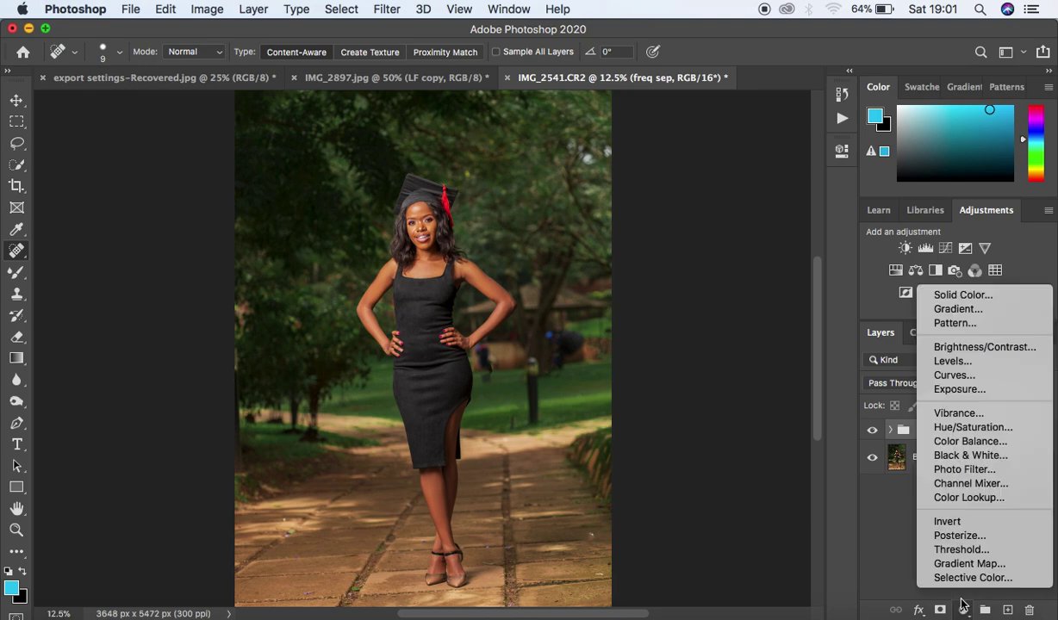
{"action": "left_click", "coordinate": [957, 568]}
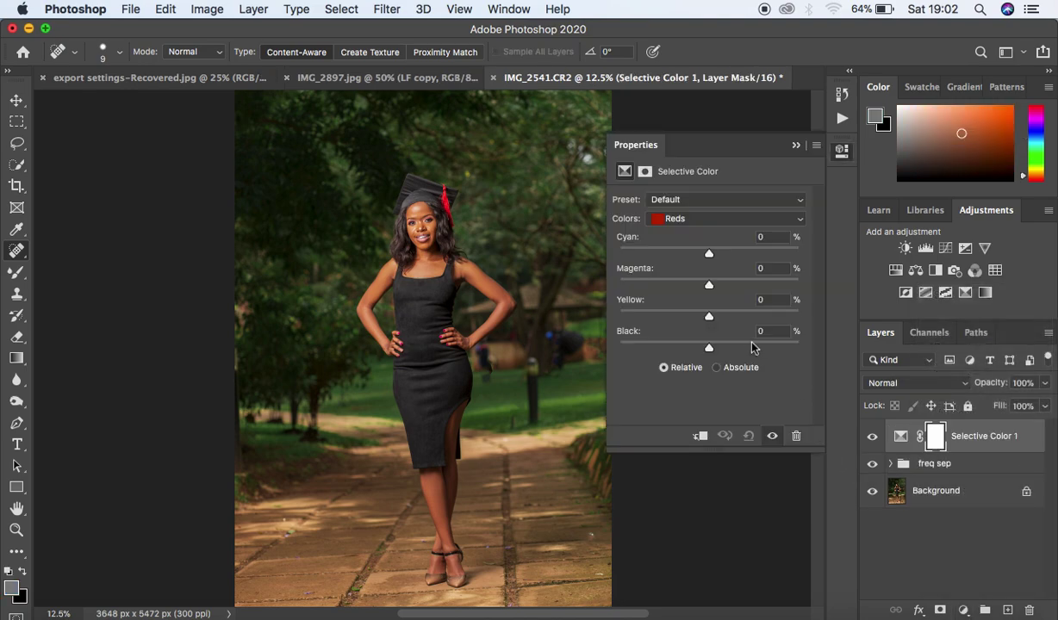
{"action": "left_click", "coordinate": [702, 221]}
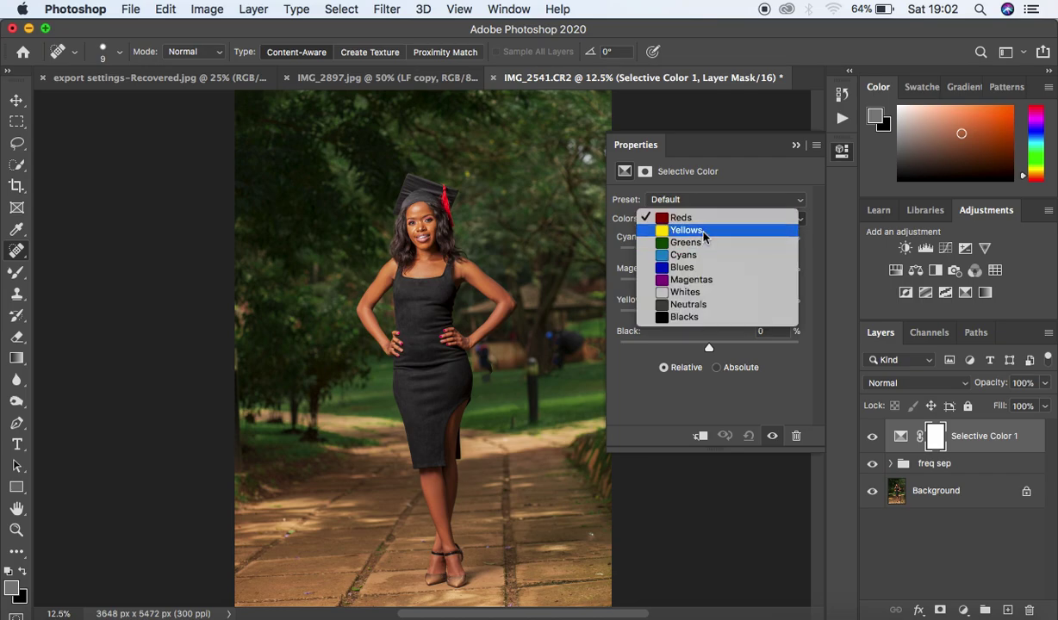
{"action": "left_click", "coordinate": [703, 230]}
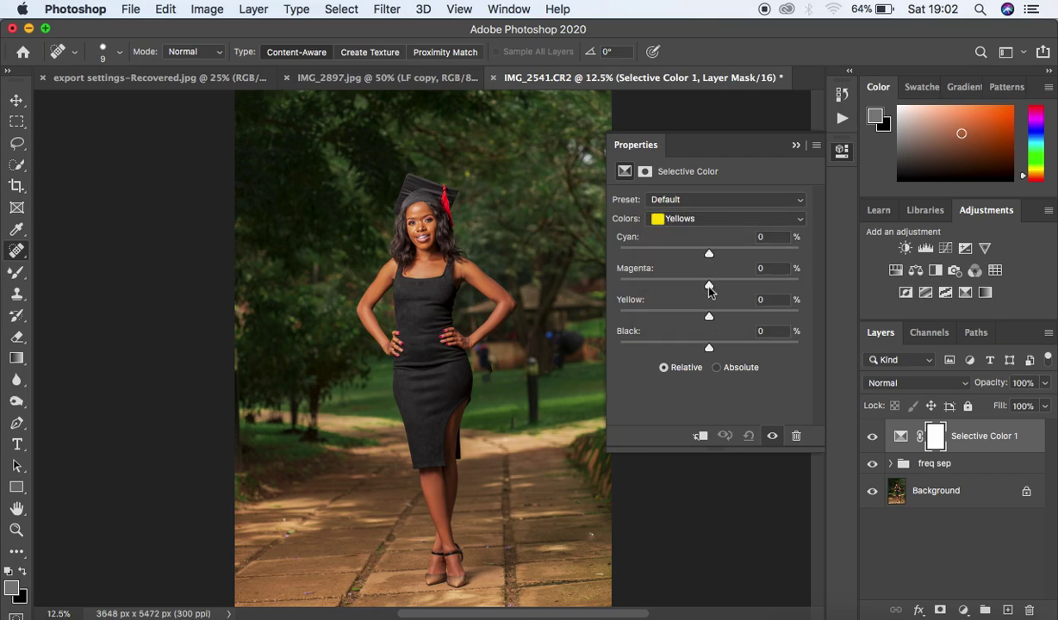
{"action": "left_click_drag", "start_coordinate": [709, 316], "coordinate": [701, 317]}
Step: Set Yellow to -4% for the Reds range of the Selective Color adjustment
{"action": "left_click", "coordinate": [708, 220]}
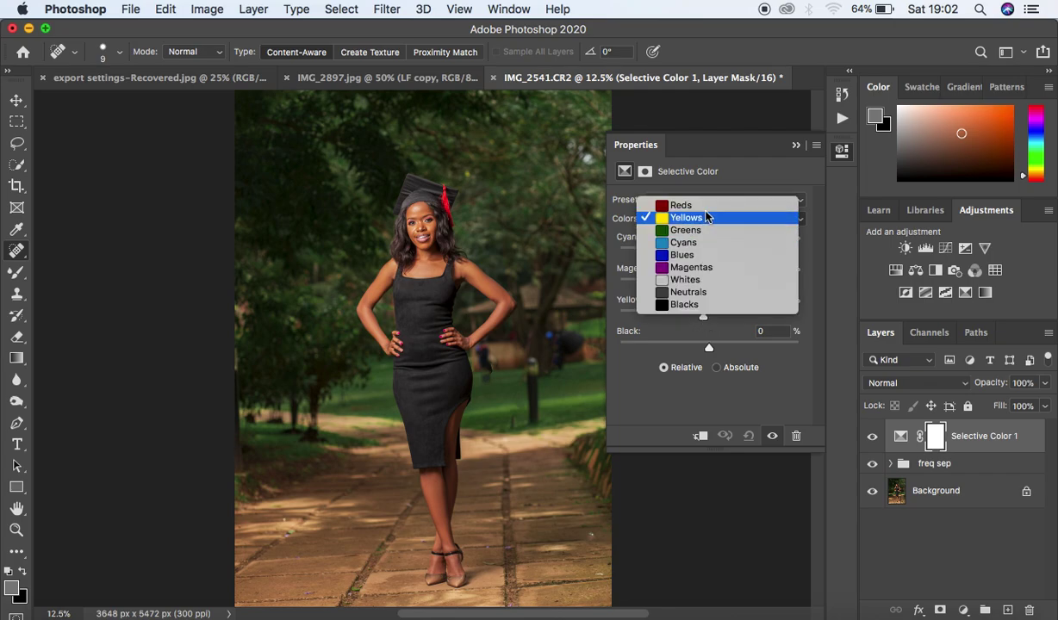
{"action": "left_click", "coordinate": [704, 206]}
{"action": "left_click_drag", "start_coordinate": [707, 319], "coordinate": [706, 320]}
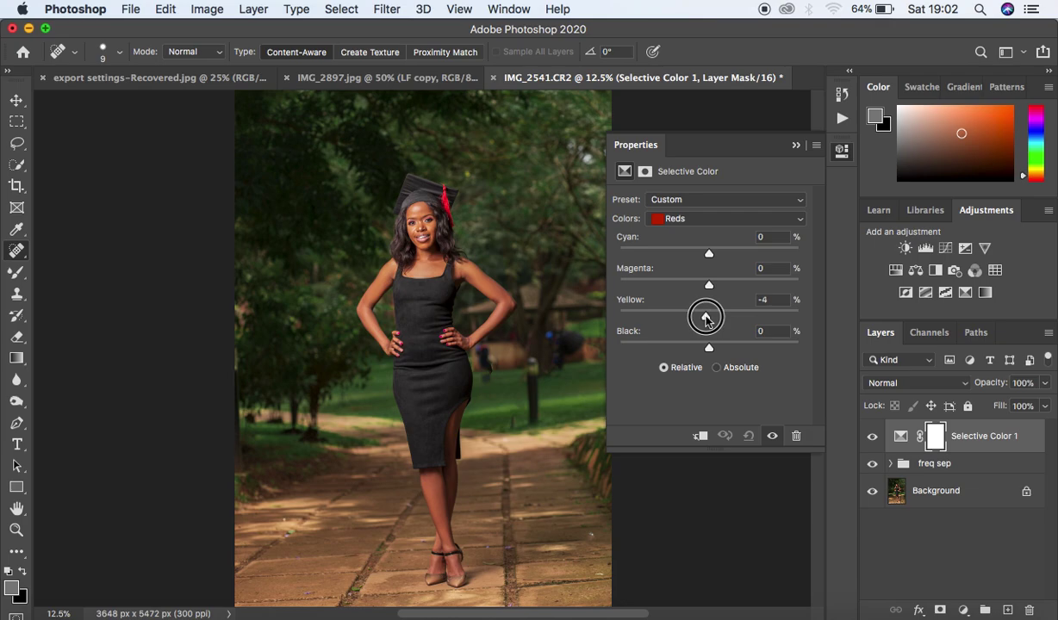
{"action": "left_click_drag", "start_coordinate": [706, 320], "coordinate": [706, 320]}
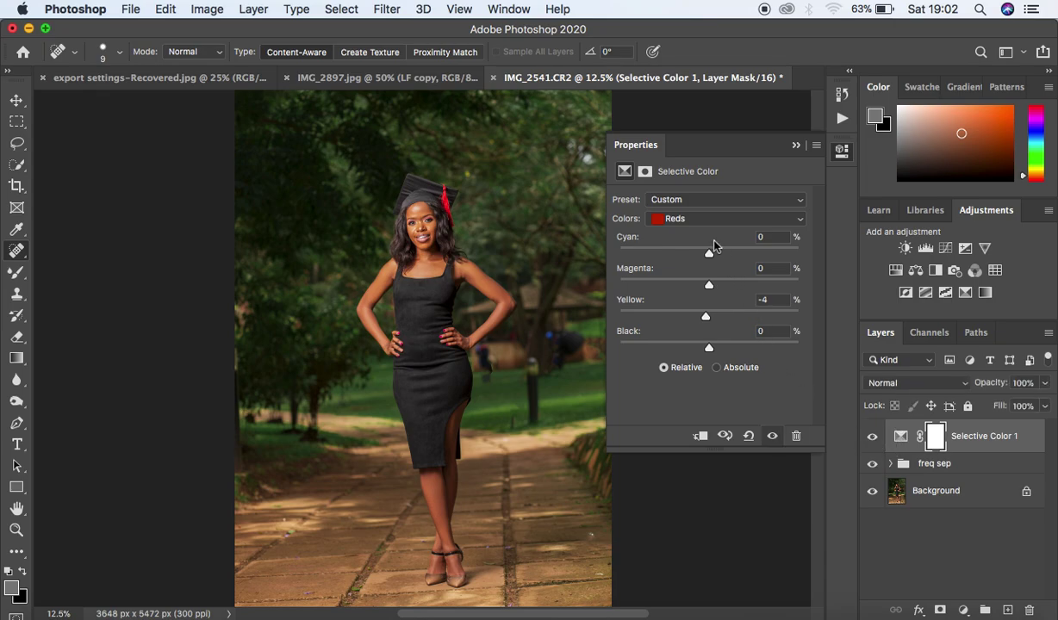
Step: Set Black to +5% and Yellow to -5% for the Blacks range of the Selective Color adjustment
{"action": "left_click", "coordinate": [696, 222]}
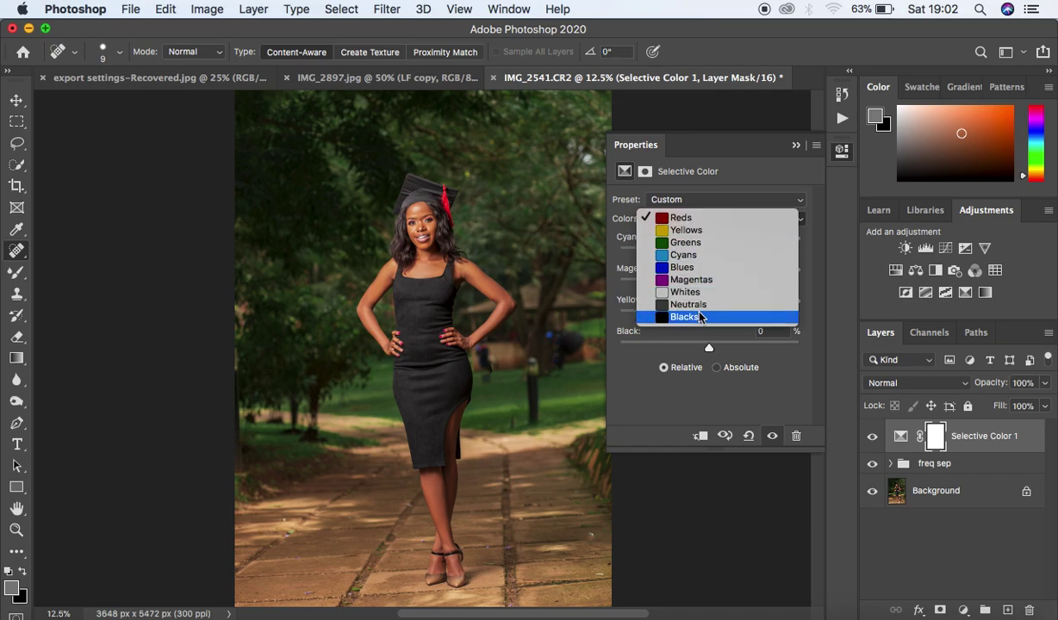
{"action": "left_click", "coordinate": [702, 316]}
{"action": "left_click_drag", "start_coordinate": [707, 346], "coordinate": [713, 351]}
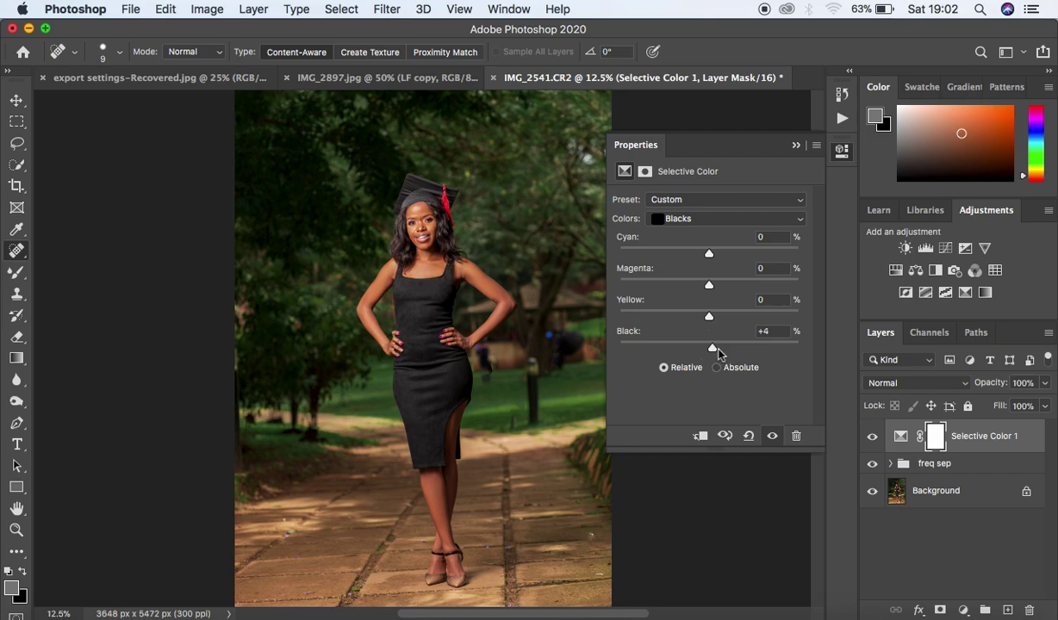
{"action": "left_click_drag", "start_coordinate": [712, 348], "coordinate": [713, 349]}
{"action": "left_click_drag", "start_coordinate": [712, 320], "coordinate": [705, 318]}
Step: Adjust the Greens range of the Selective Color layer for cooler, more muted foliage, with slightly more cyan
{"action": "left_click", "coordinate": [743, 222]}
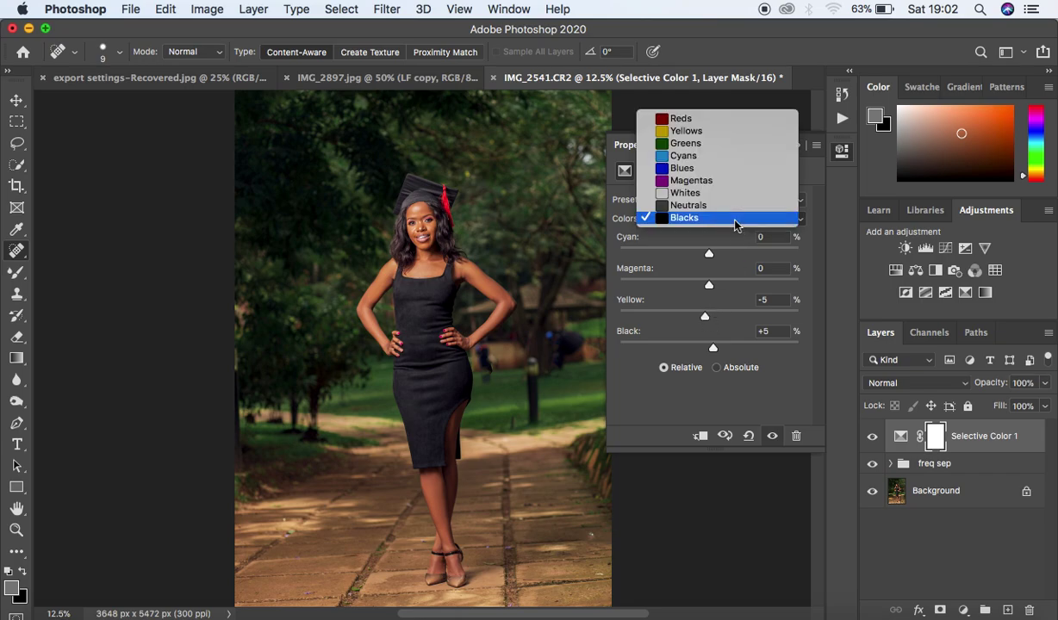
{"action": "left_click", "coordinate": [708, 141]}
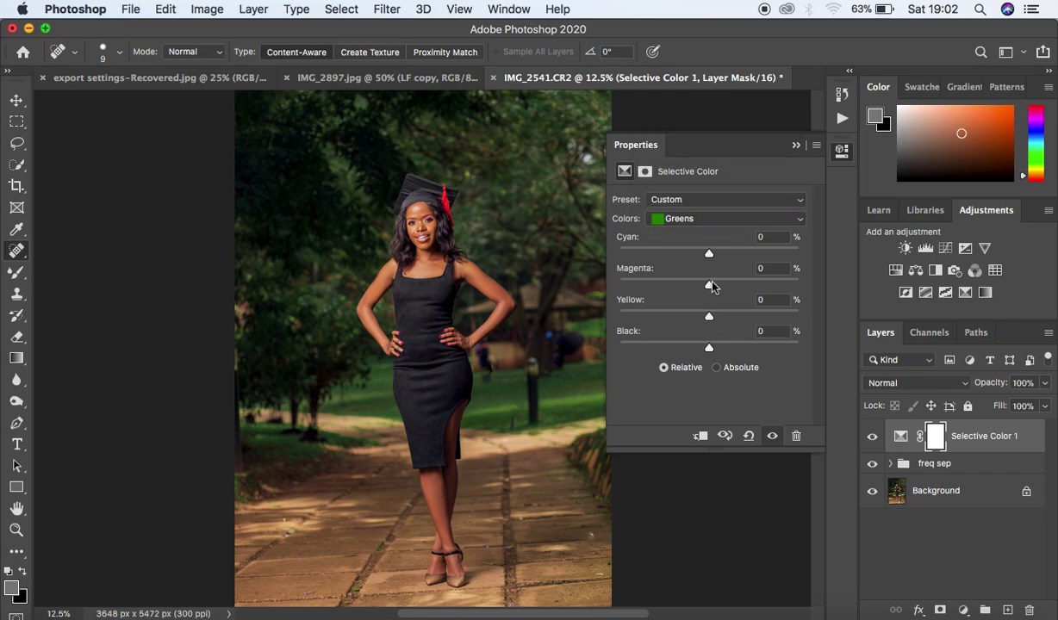
{"action": "left_click_drag", "start_coordinate": [712, 288], "coordinate": [677, 330]}
{"action": "mouse_move", "coordinate": [709, 255]}
{"action": "left_mouse_down"}
{"action": "mouse_move", "coordinate": [637, 244]}
{"action": "mouse_move", "coordinate": [751, 241]}
{"action": "mouse_move", "coordinate": [633, 241]}
{"action": "mouse_move", "coordinate": [755, 243]}
{"action": "mouse_move", "coordinate": [711, 253]}
{"action": "left_mouse_up"}
{"action": "left_click", "coordinate": [796, 149]}
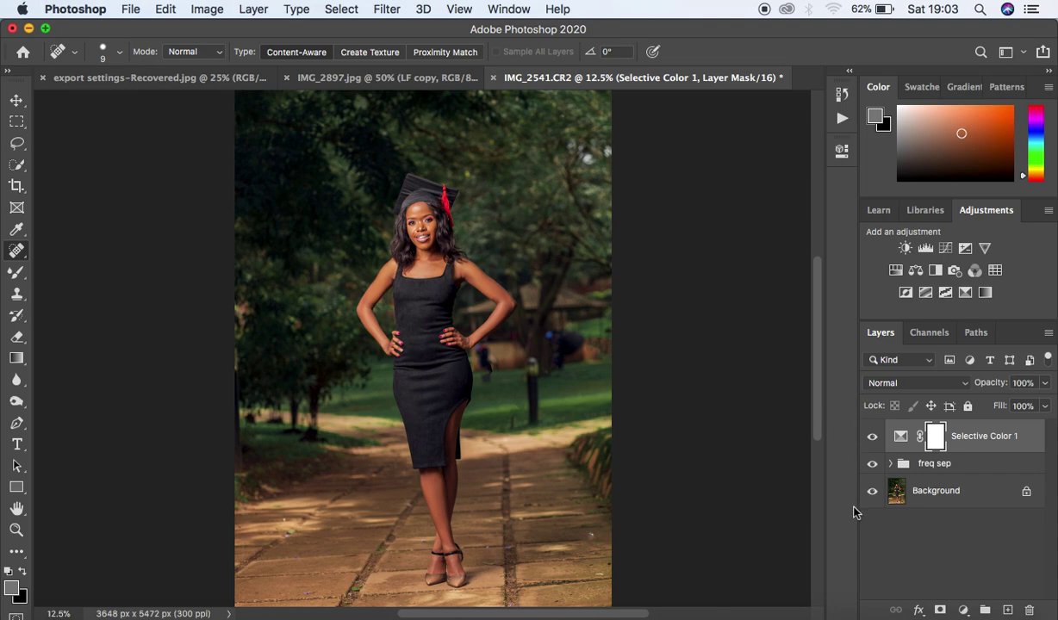
Step: Compare the edited portrait with the original by repeatedly showing the Background layer alone and restoring all layers
{"action": "left_click", "coordinate": [872, 491], "text": "alt"}
{"action": "left_click", "coordinate": [871, 494], "text": "alt"}
{"action": "left_click", "coordinate": [871, 494], "text": "alt"}
{"action": "left_click", "coordinate": [872, 493], "text": "alt"}
{"action": "left_click", "coordinate": [871, 493], "text": "alt"}
{"action": "left_click", "coordinate": [871, 493], "text": "alt"}
{"action": "left_click", "coordinate": [872, 493], "text": "alt"}
{"action": "left_click", "coordinate": [872, 494], "text": "alt"}
Step: Add a Photo Filter adjustment layer above Selective Color 1 using Cooling Filter (82) at 6% density
{"action": "left_click", "coordinate": [963, 610]}
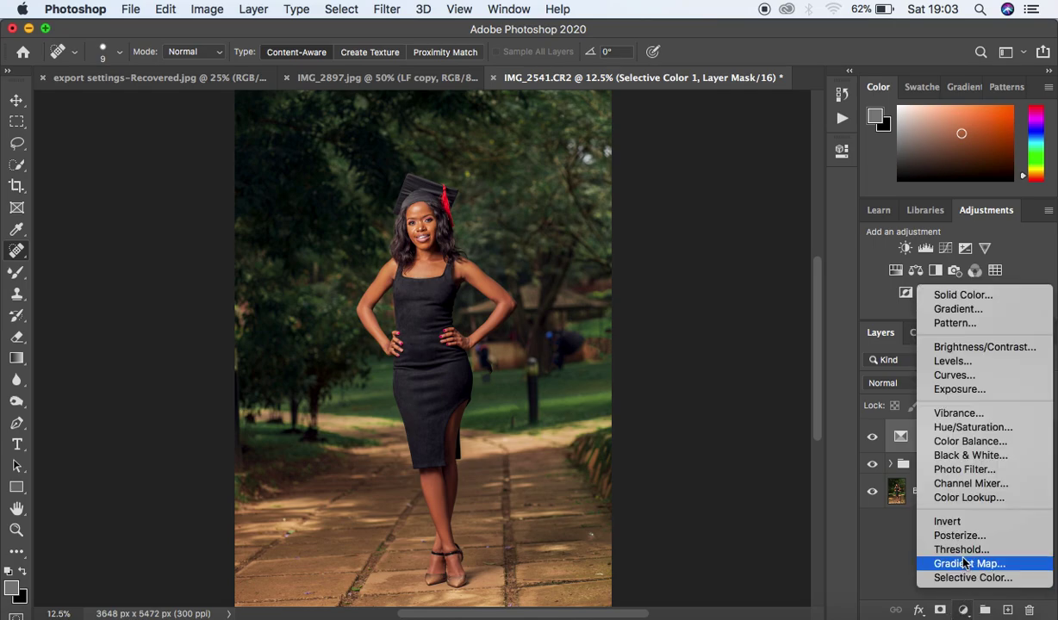
{"action": "left_click", "coordinate": [952, 469]}
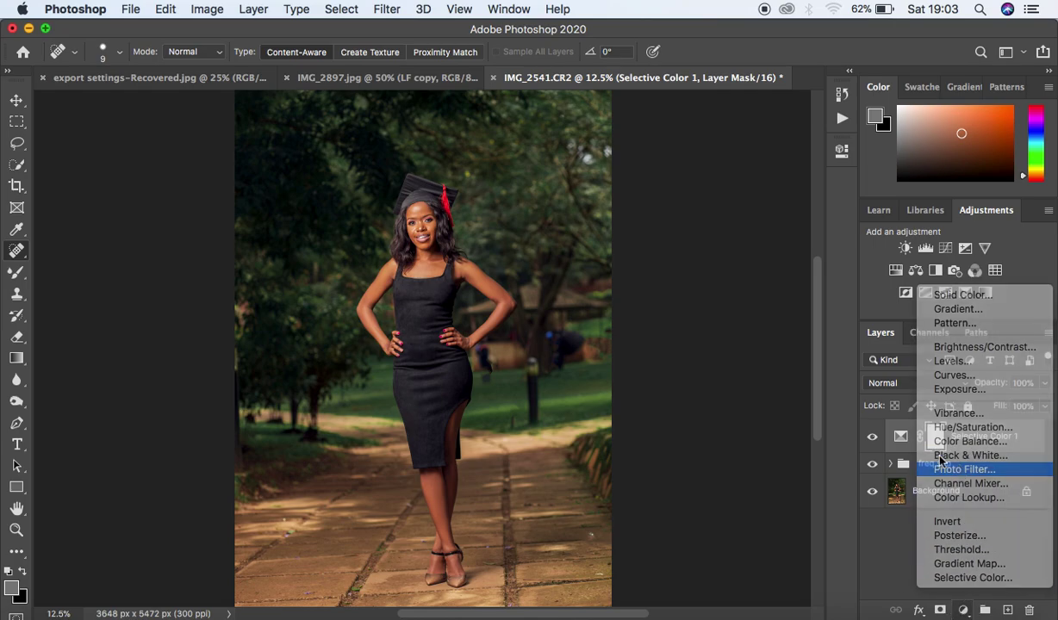
{"action": "left_click", "coordinate": [704, 200]}
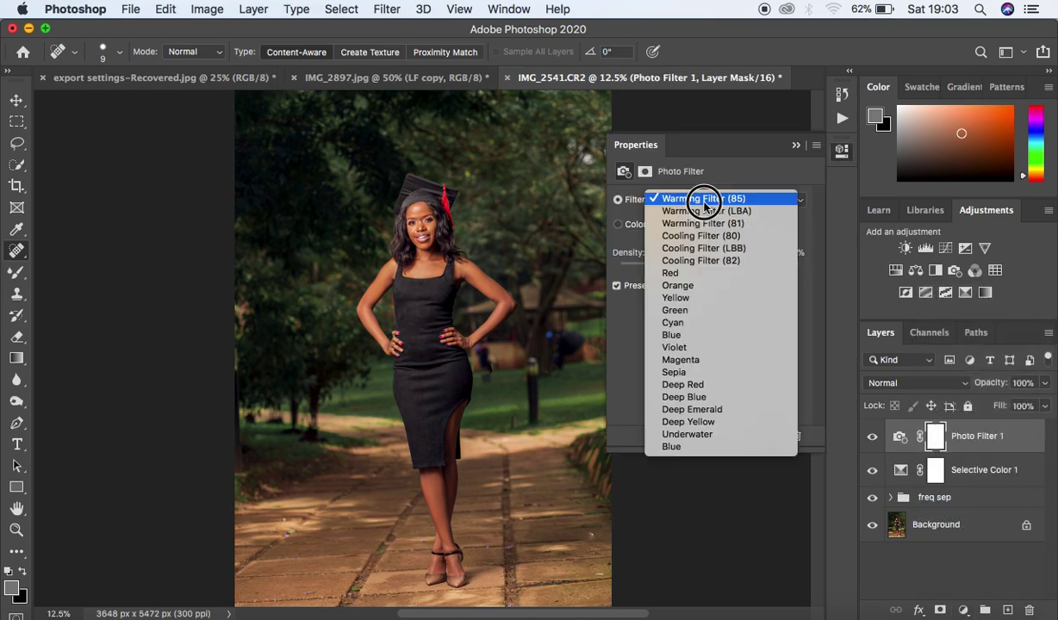
{"action": "left_click", "coordinate": [705, 261]}
{"action": "left_click_drag", "start_coordinate": [668, 274], "coordinate": [628, 273]}
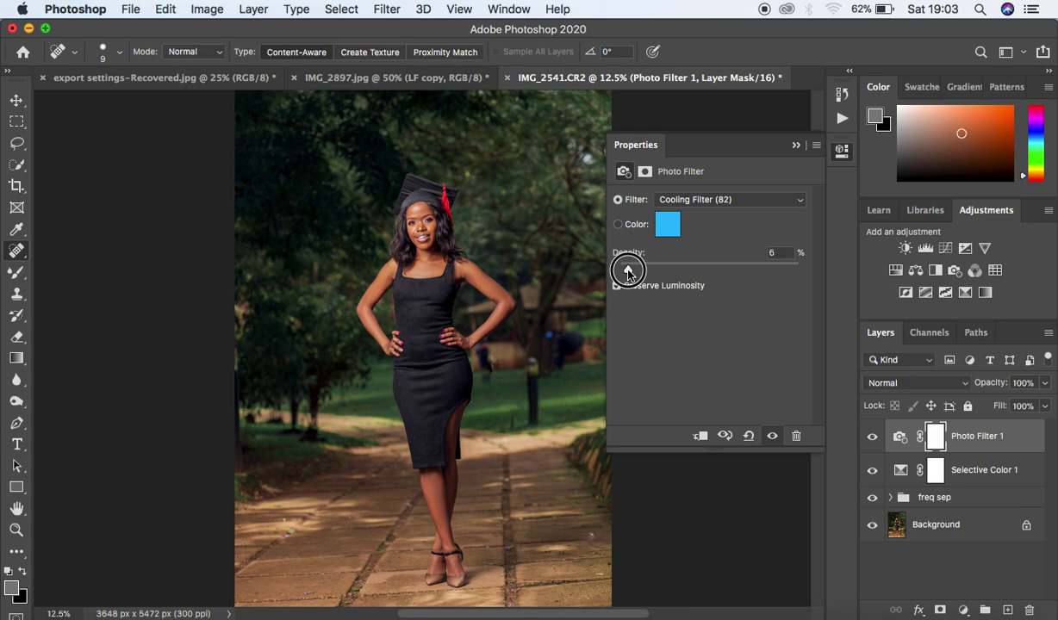
{"action": "left_click", "coordinate": [796, 145]}
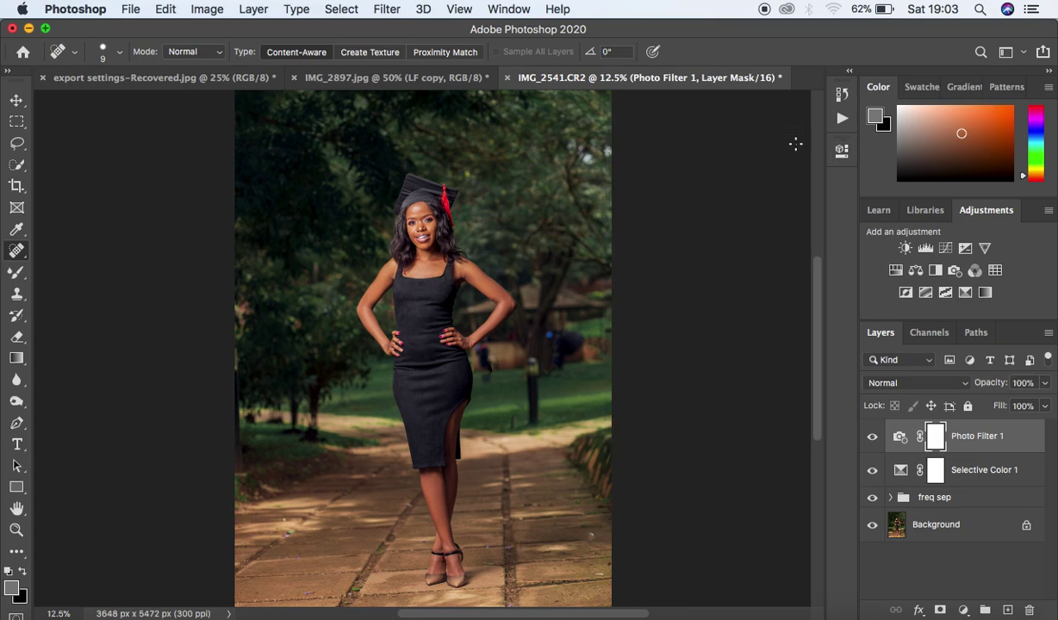